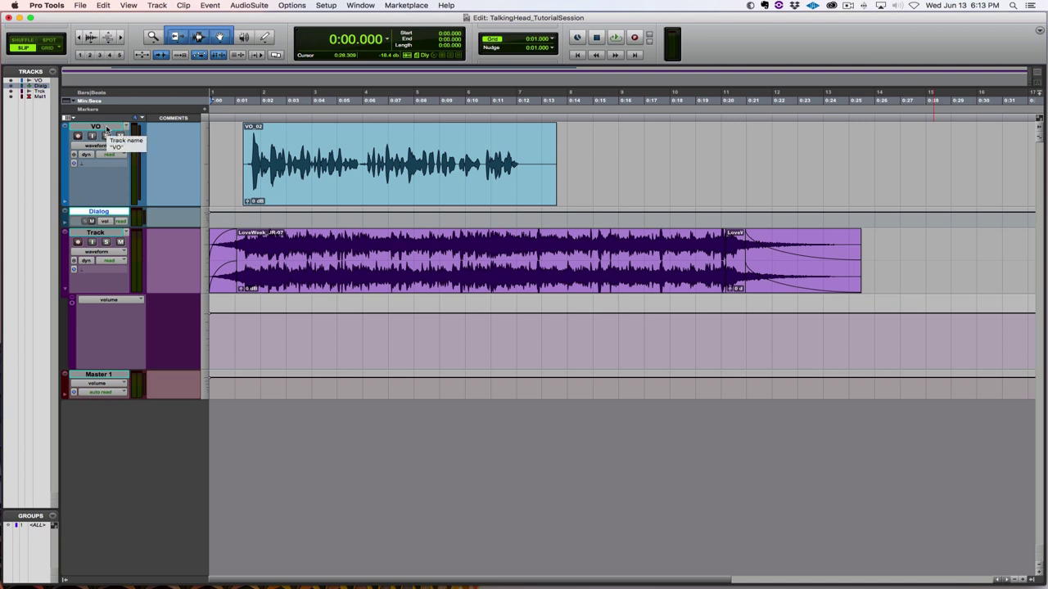
# - Review the insert chains on the session's tracks in the Mix window and return to the Edit window
pyautogui.rightClick(108, 127)
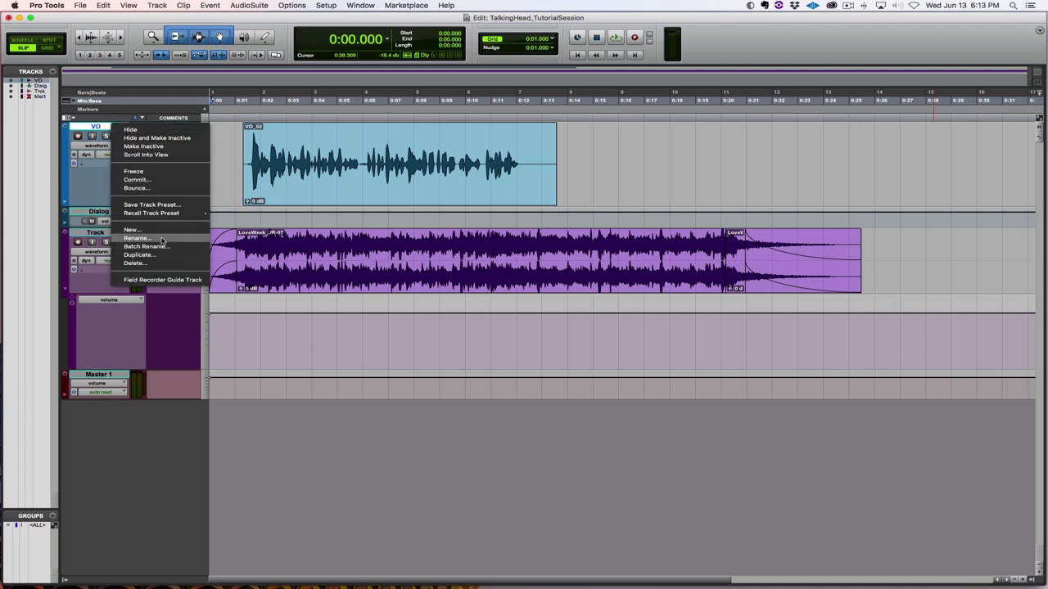
pyautogui.click(627, 133)
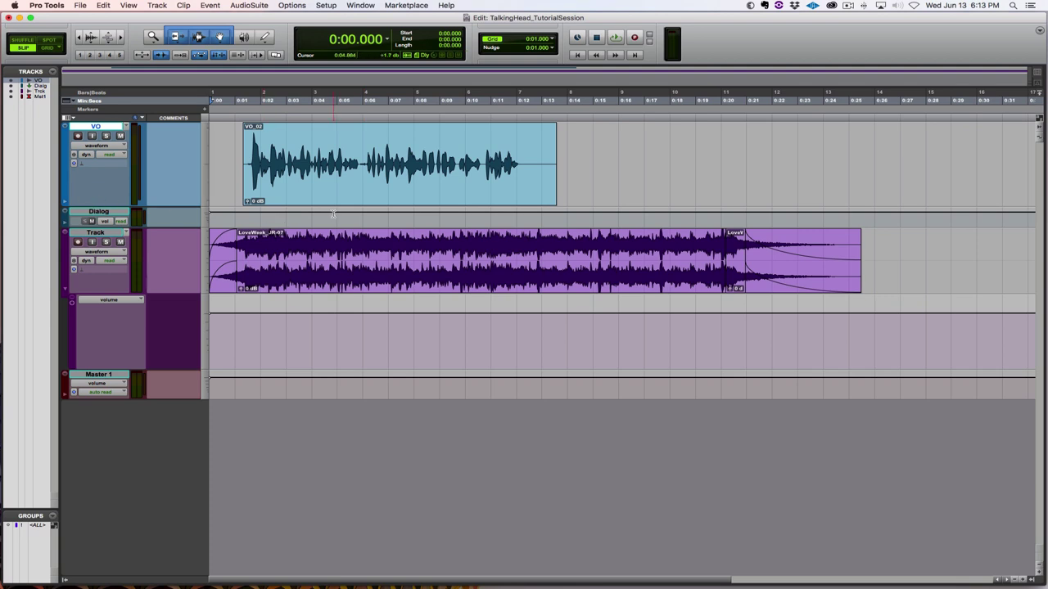
pyautogui.press('super+equal')
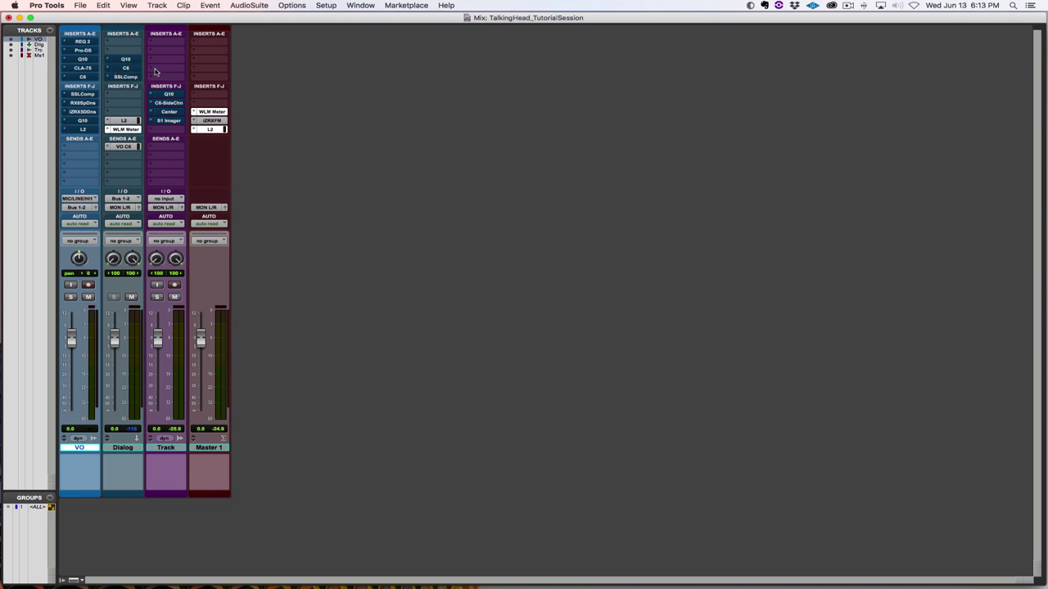
pyautogui.press('super+equal')
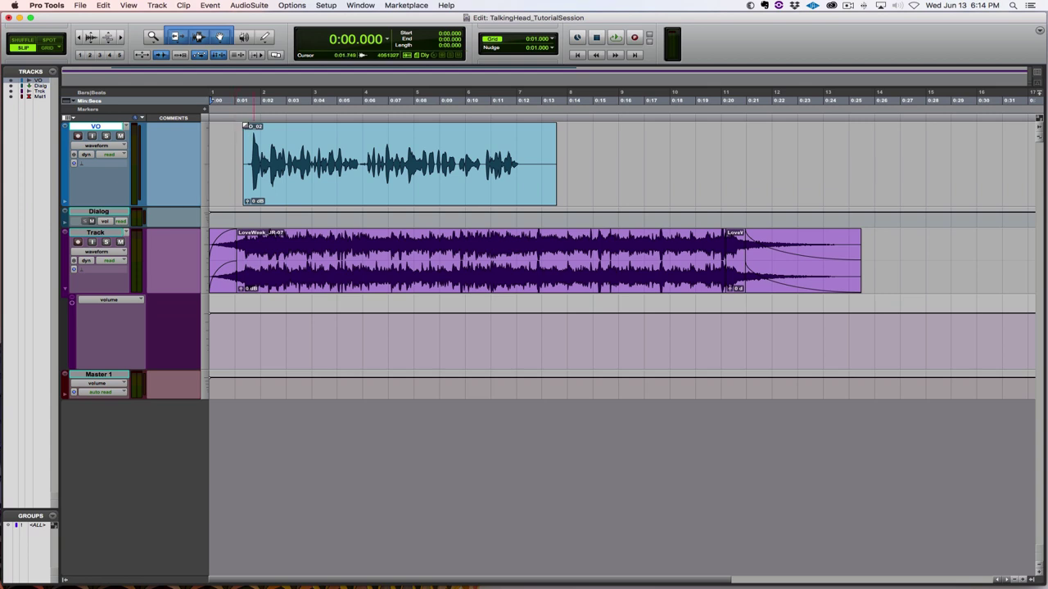
# - Solo VO, mute Track, play the start of the voice-over and delete the noise before its first word, up to about 0:01.6
pyautogui.click(242, 118)
pyautogui.press('super+bracketright')
pyautogui.press('super+bracketright')
pyautogui.press('super+bracketright')
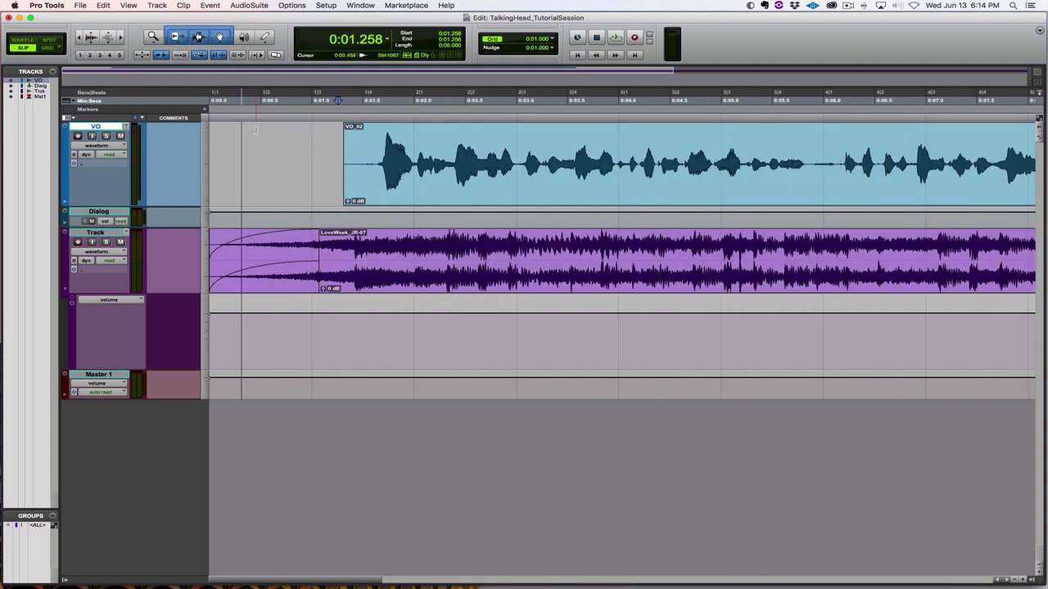
pyautogui.press('space')
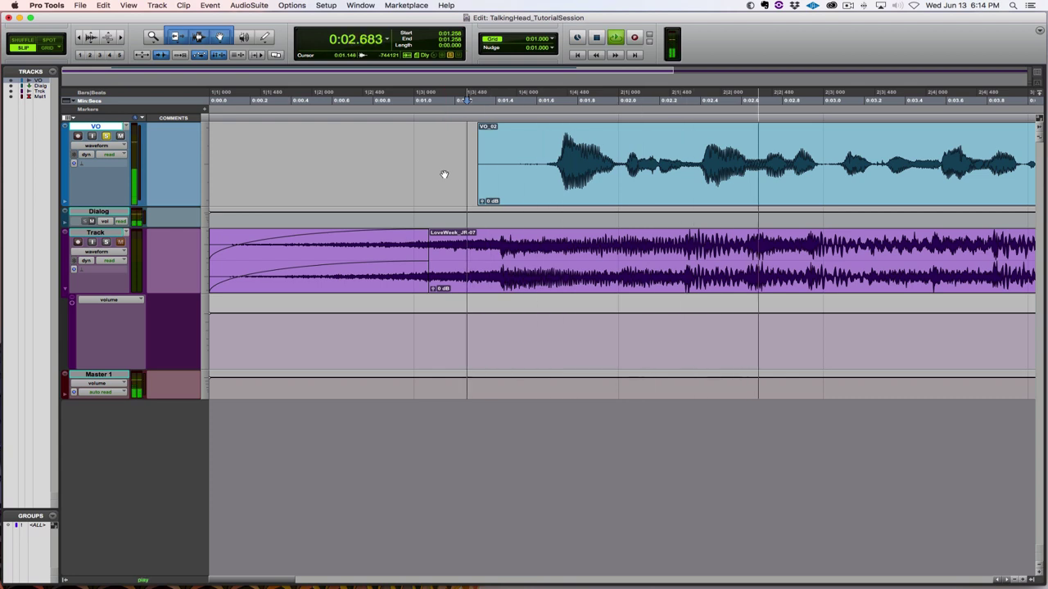
pyautogui.press('space')
pyautogui.moveTo(437, 155); pyautogui.dragTo(564, 132)
pyautogui.press('Delete')
# - Delete the gap between the VO phrases from about 0:05.9 to 0:06.16 and add a short fade-out to the first phrase
pyautogui.hscroll(10, 615, 156)
pyautogui.click(674, 146)
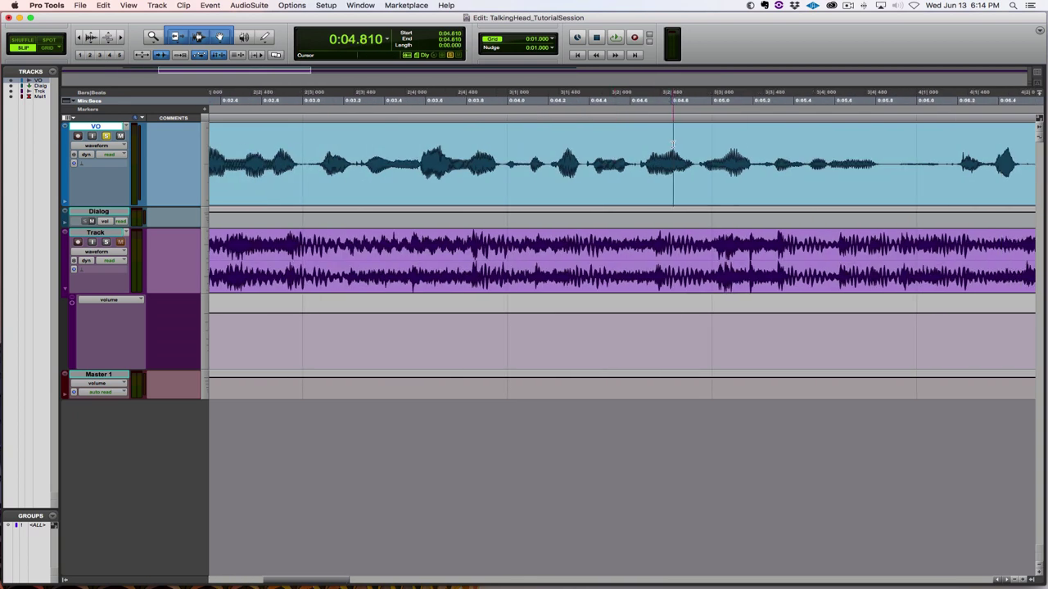
pyautogui.press('space')
pyautogui.press('space')
pyautogui.moveTo(894, 147); pyautogui.dragTo(952, 143)
pyautogui.press('Delete')
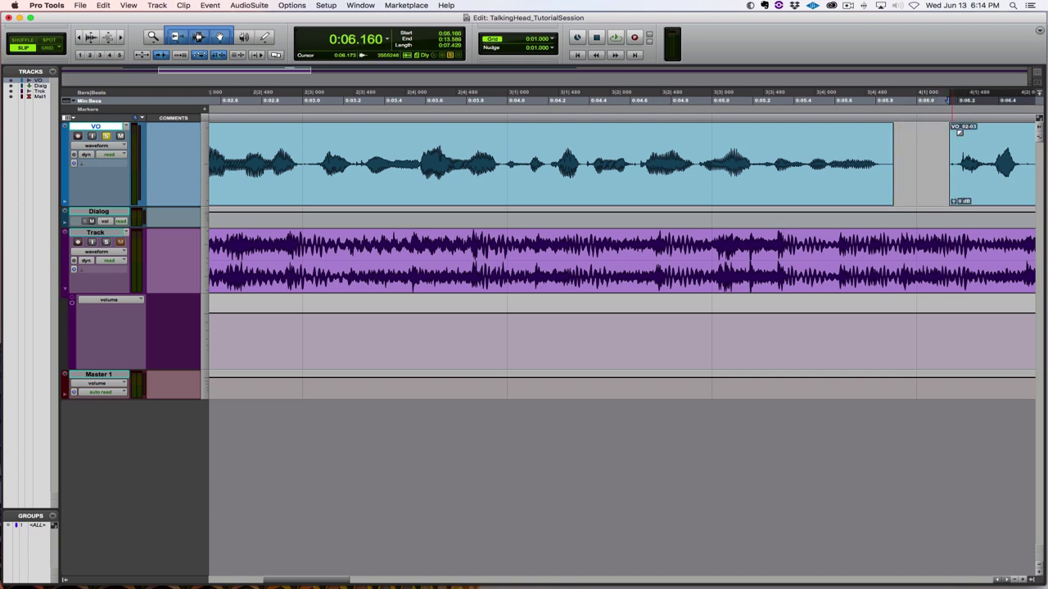
pyautogui.moveTo(892, 129); pyautogui.dragTo(880, 131)
# - Play the rest of the voice-over, separate its silent tail at 0:12.360 and move that piece away from the speech
pyautogui.click(763, 152)
pyautogui.press('space')
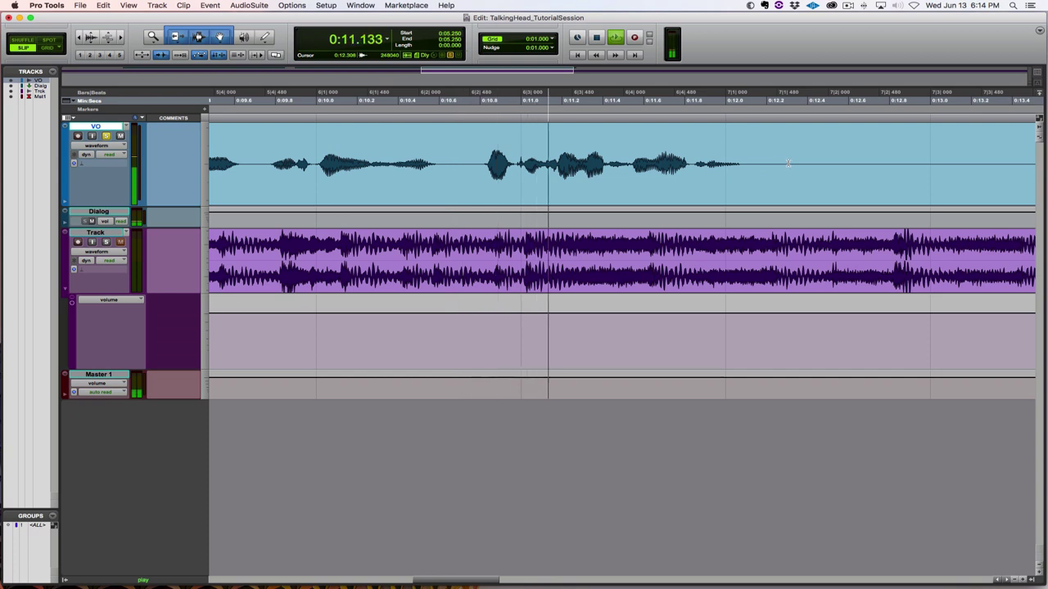
pyautogui.press('space')
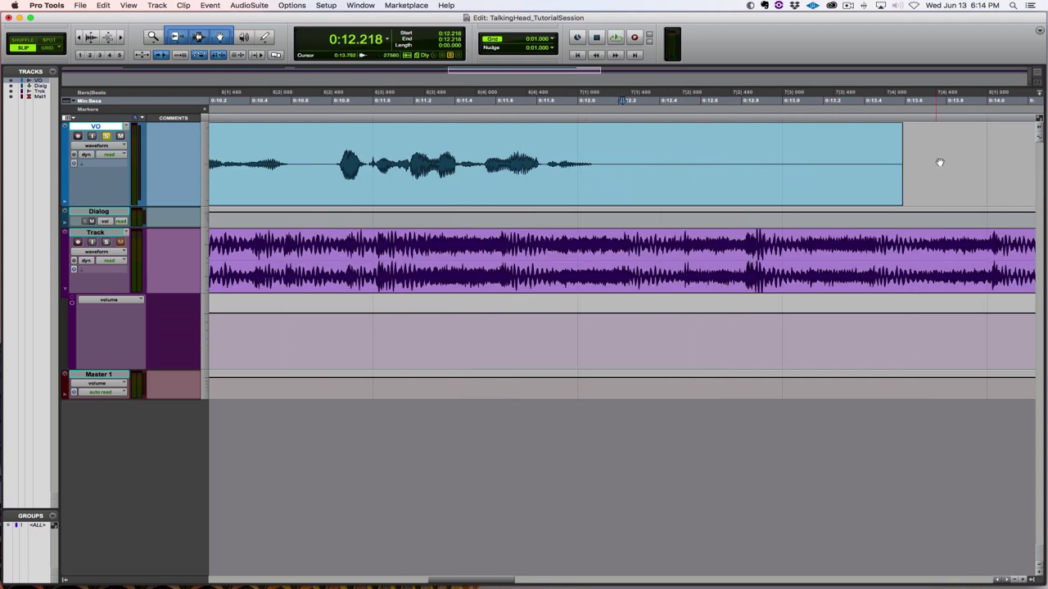
pyautogui.click(651, 154)
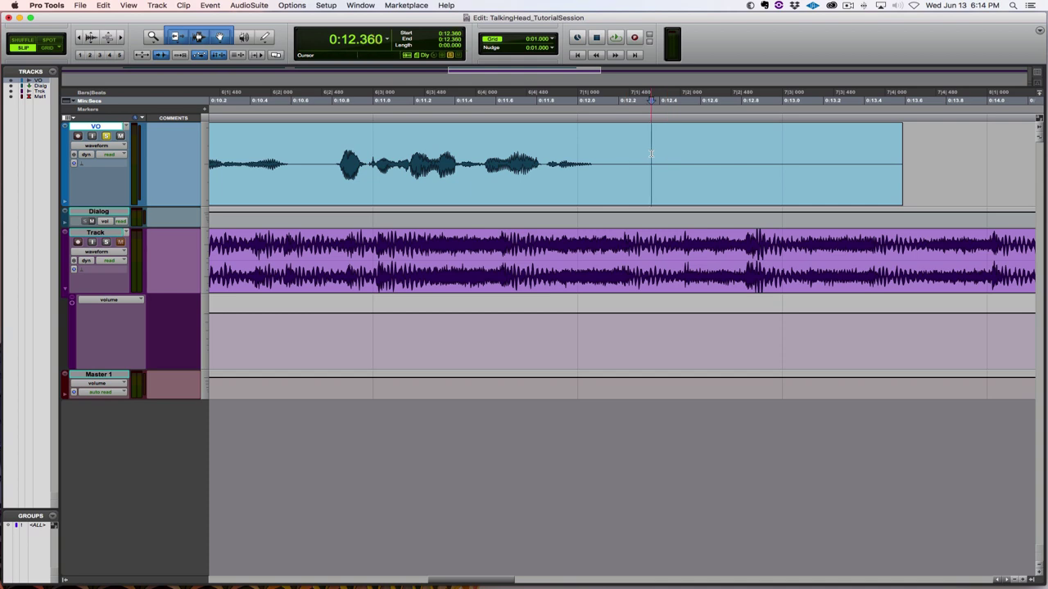
pyautogui.press('super+e')
pyautogui.moveTo(702, 204); pyautogui.dragTo(807, 185)
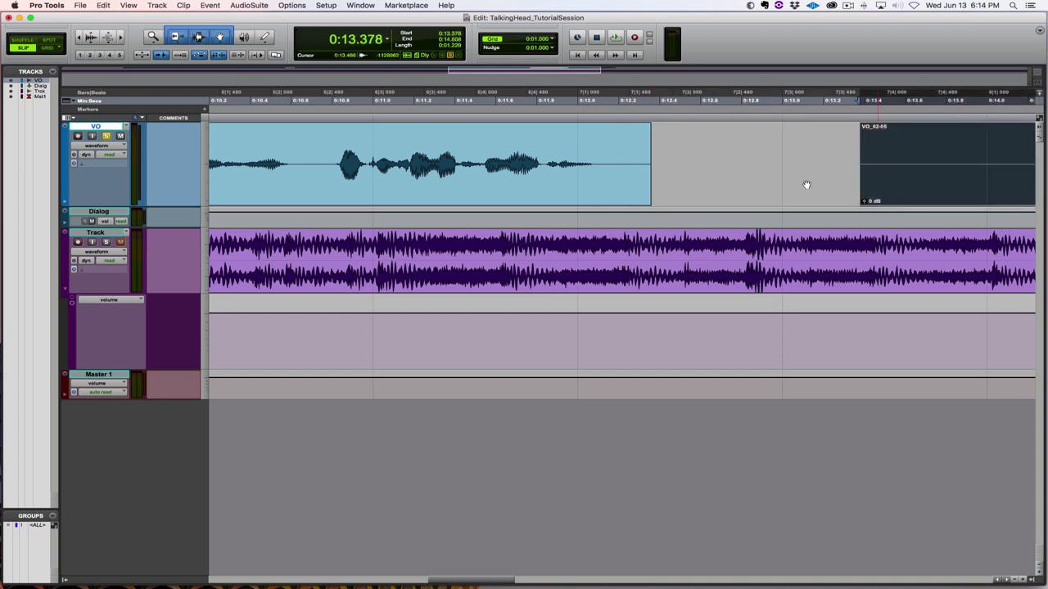
# - Add a fade-out of about 0.29 seconds to the end of the second VO phrase and listen to the ending
pyautogui.click(622, 155)
pyautogui.moveTo(649, 131); pyautogui.dragTo(592, 156)
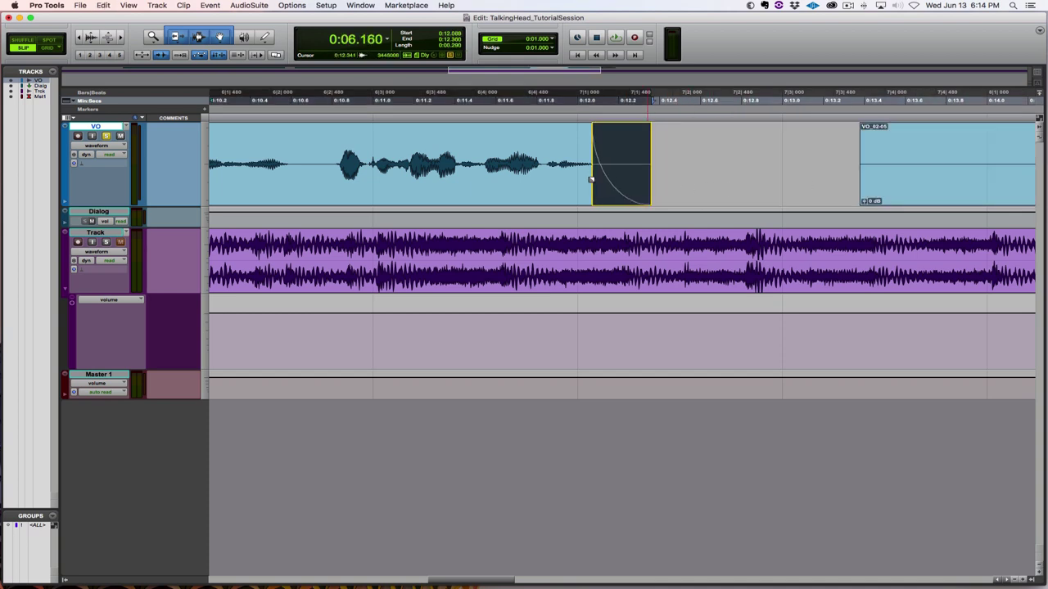
pyautogui.click(448, 144)
pyautogui.press('space')
pyautogui.press('space')
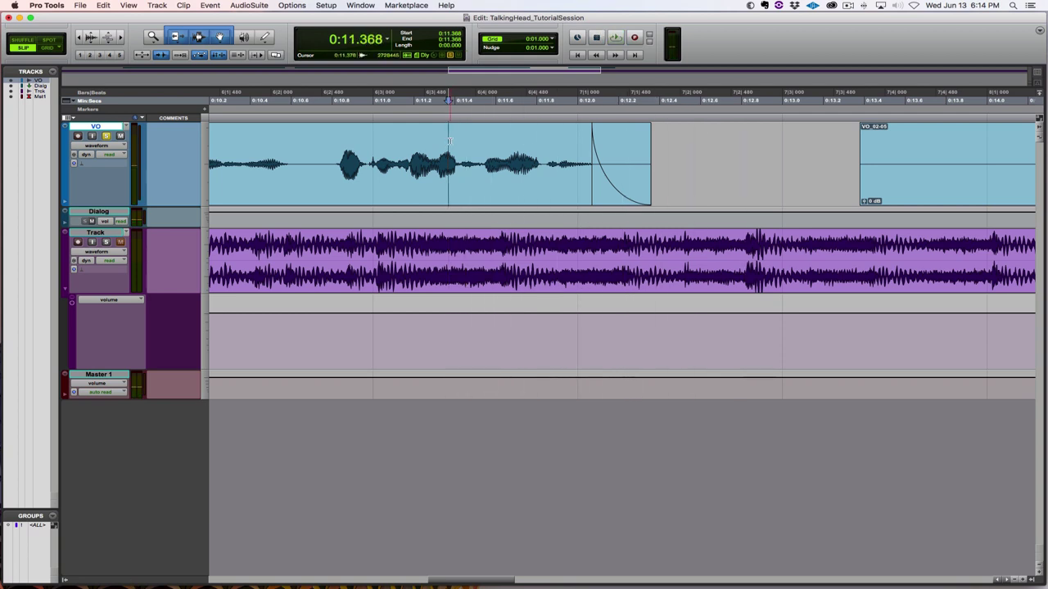
# - Move the separated silent VO clip past the end of the music, to about 0:27.256
pyautogui.press('super+bracketleft')
pyautogui.press('super+bracketleft')
pyautogui.moveTo(726, 194); pyautogui.dragTo(744, 195)
pyautogui.press('super+bracketleft')
pyautogui.press('super+bracketleft')
pyautogui.moveTo(392, 199); pyautogui.dragTo(578, 210)
pyautogui.press('super+bracketright')
pyautogui.press('super+bracketright')
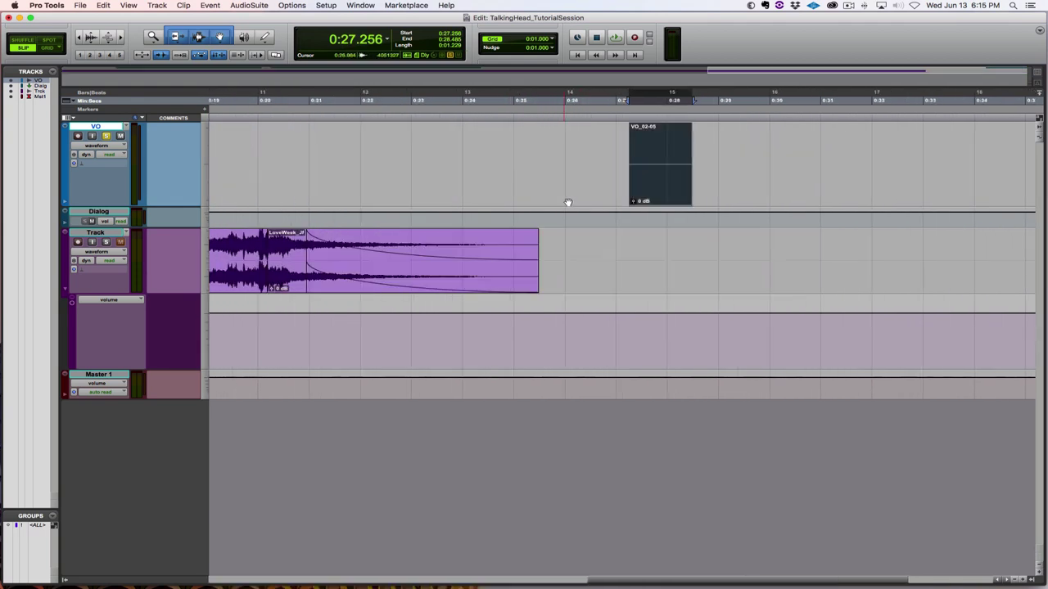
# - Select both spoken VO clips and open the AudioSuite RX 6 Mouth De-click processor for them
pyautogui.hscroll(-8, 568, 203)
pyautogui.click(481, 201)
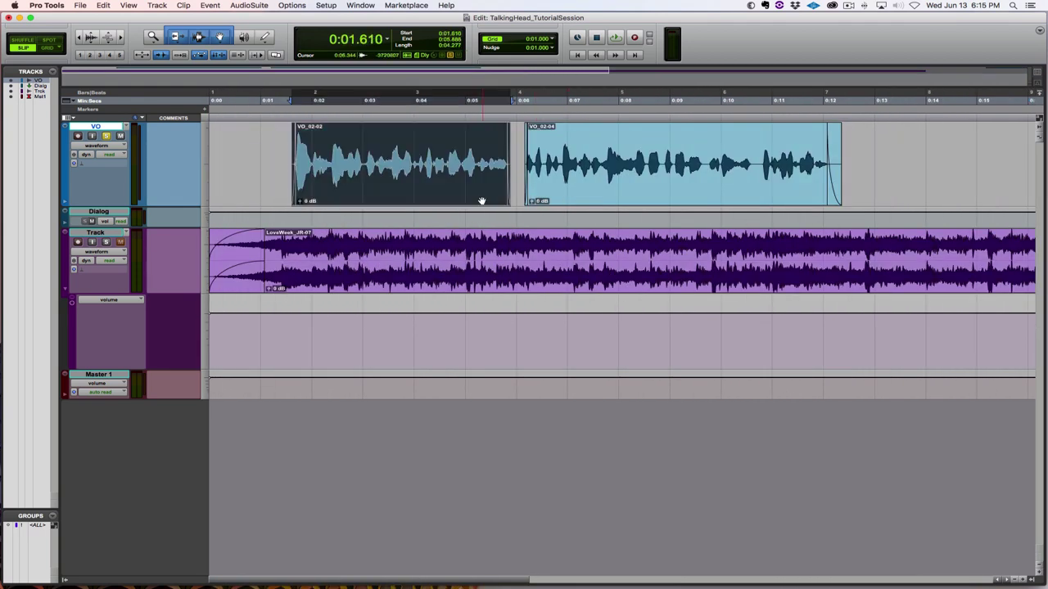
pyautogui.keyDown('shift'); pyautogui.click(636, 199); pyautogui.keyUp('shift')
pyautogui.click(248, 5)
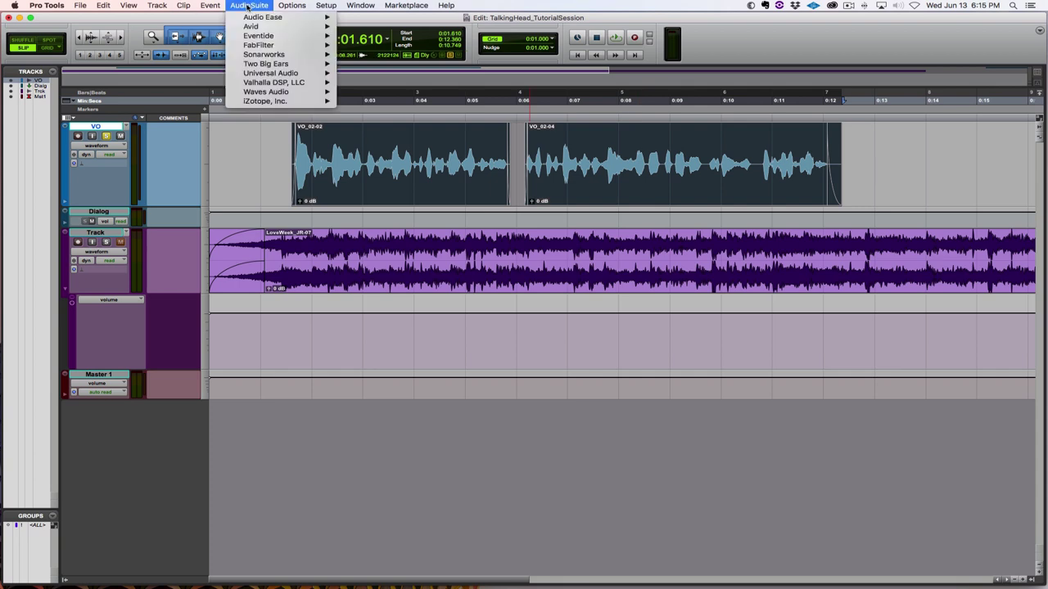
pyautogui.moveTo(305, 103)
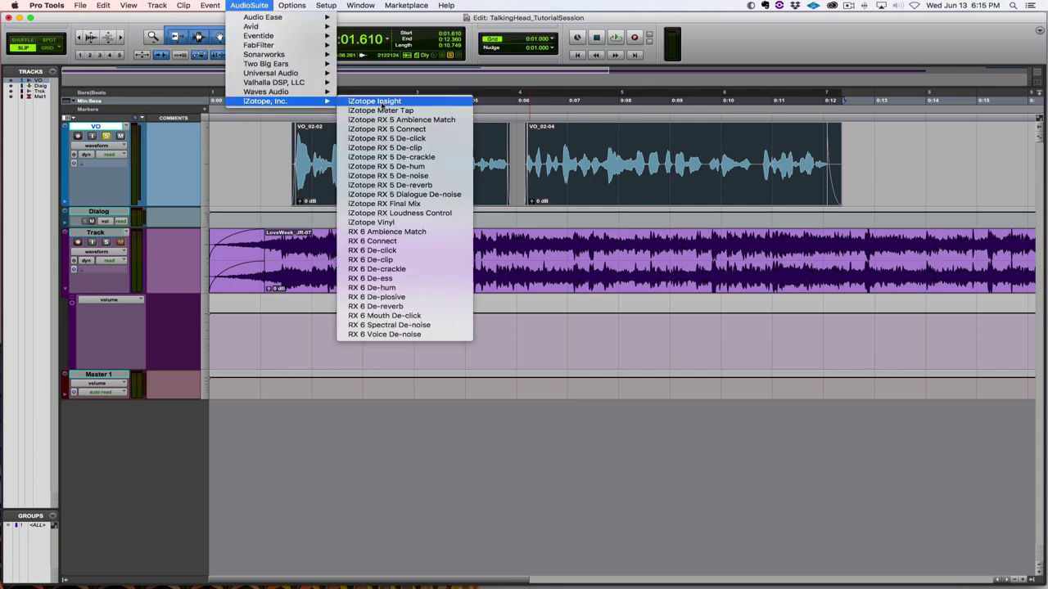
pyautogui.click(431, 317)
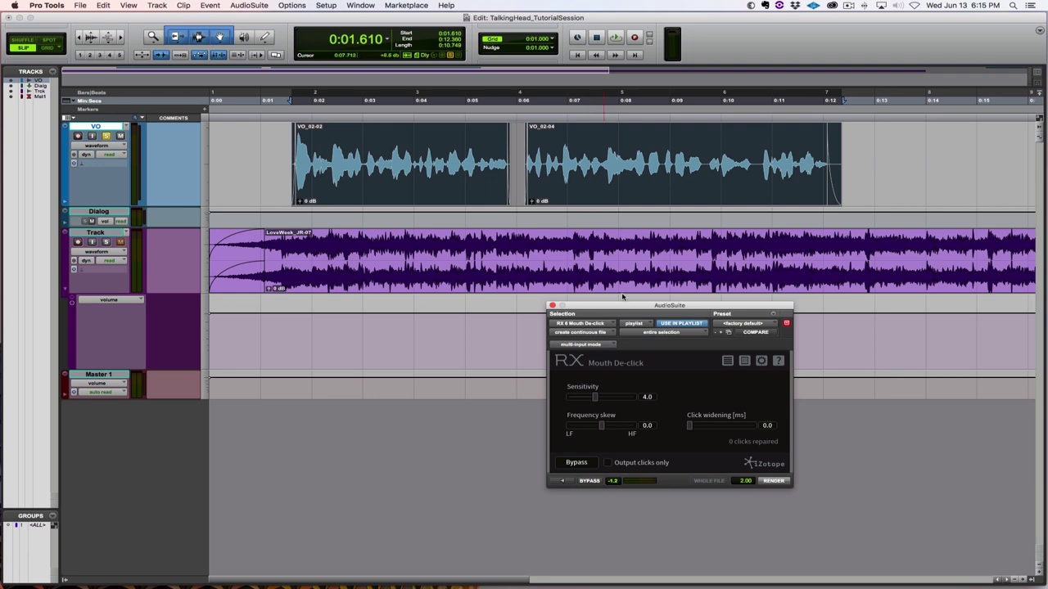
# - Set the Mouth De-click sensitivity to 6.0, render the selected VO clips and close the processor
pyautogui.moveTo(688, 308); pyautogui.dragTo(722, 280)
pyautogui.click(676, 368)
pyautogui.write('6')
pyautogui.press('Return')
pyautogui.click(811, 454)
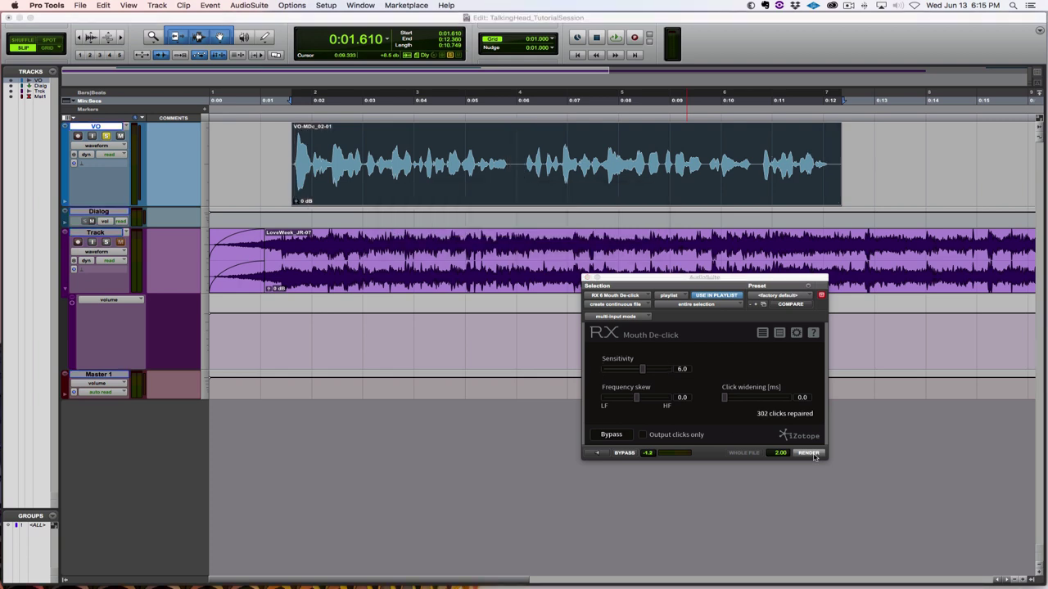
pyautogui.click(586, 280)
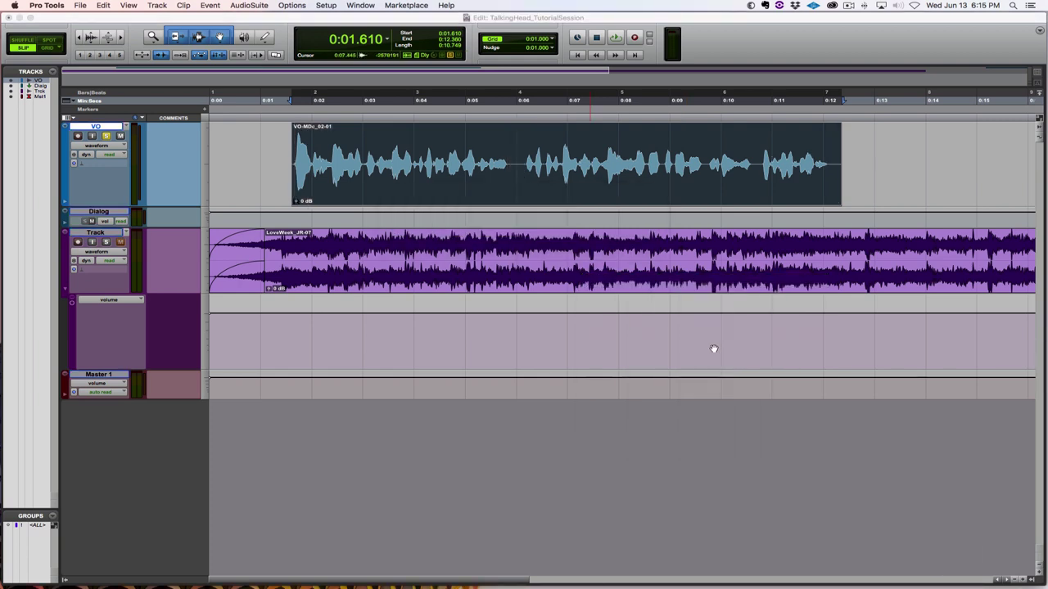
# - Unsolo VO, unmute Track and play the de-clicked voice-over together with the music from the start
pyautogui.press('space')
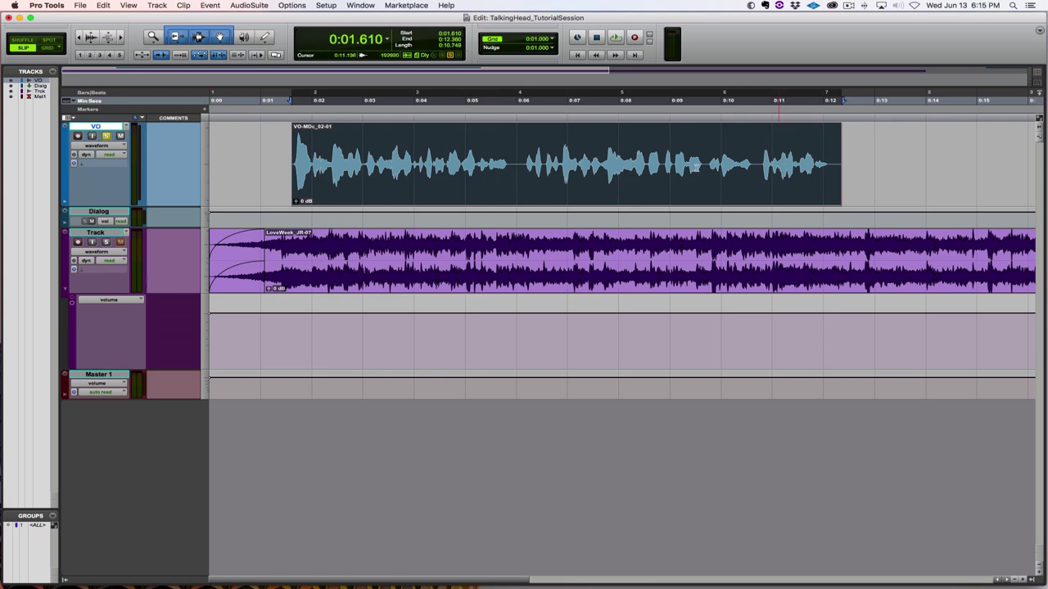
pyautogui.click(107, 136)
pyautogui.press('super+bracketleft')
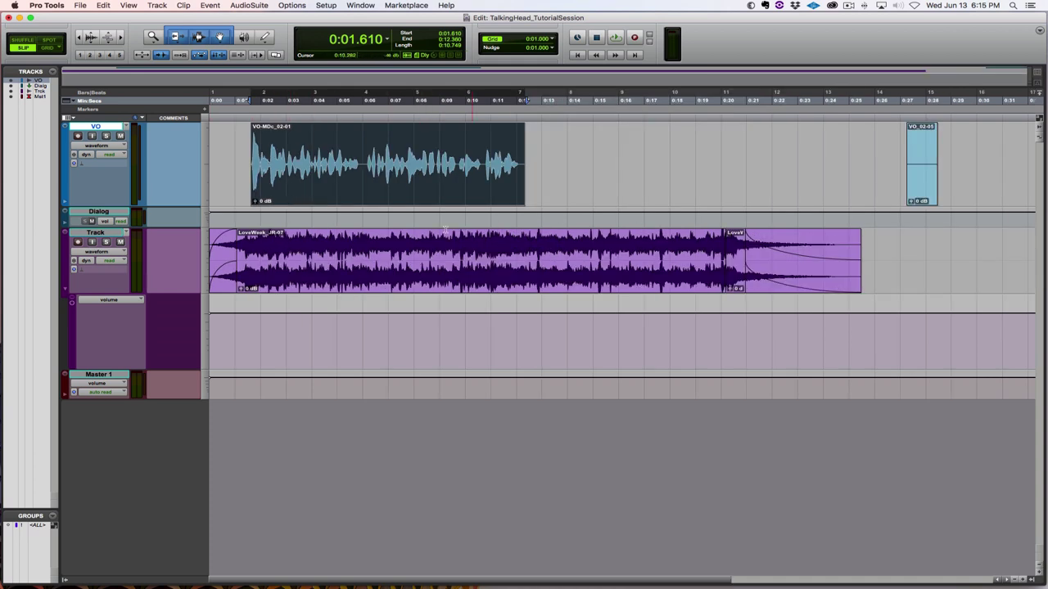
pyautogui.click(419, 183)
pyautogui.press('space')
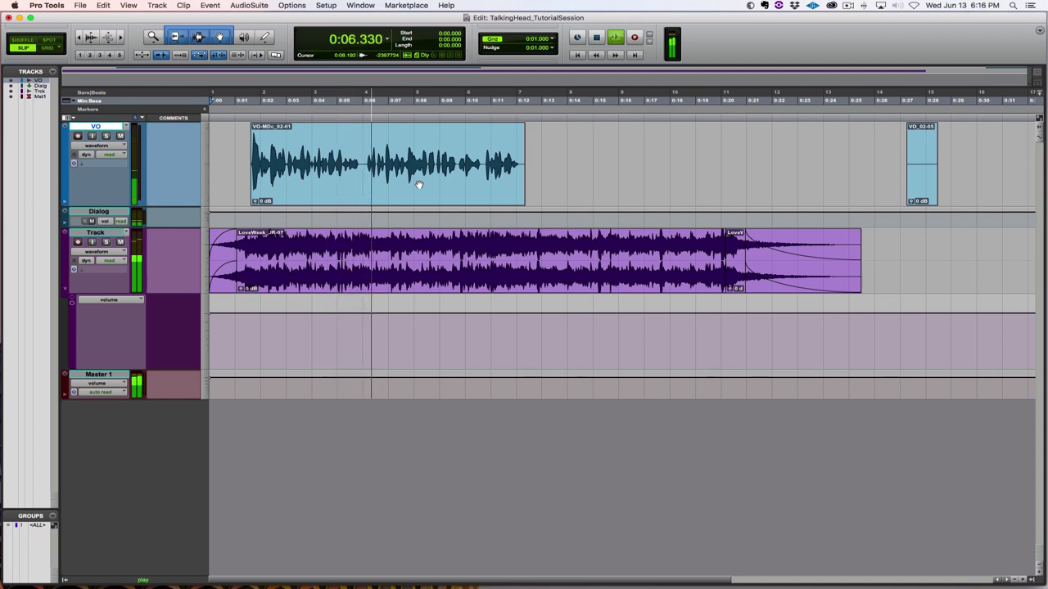
pyautogui.press('space')
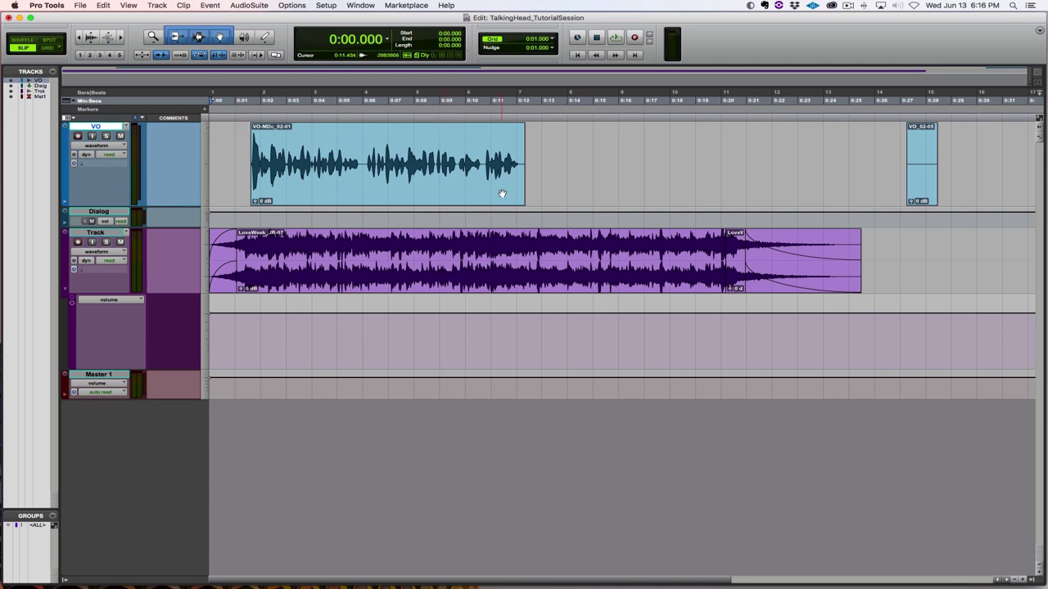
# - Place the Mix window beside the Edit window, with VO soloed, Track muted and the de-clicked VO clip selected
pyautogui.press('super+equal')
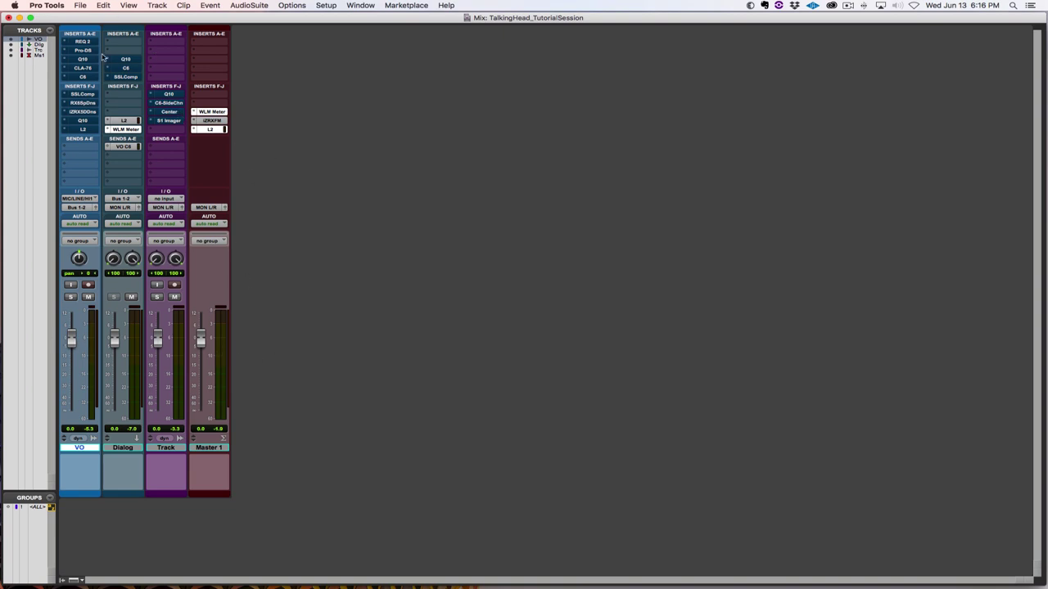
pyautogui.moveTo(166, 25); pyautogui.dragTo(788, 23)
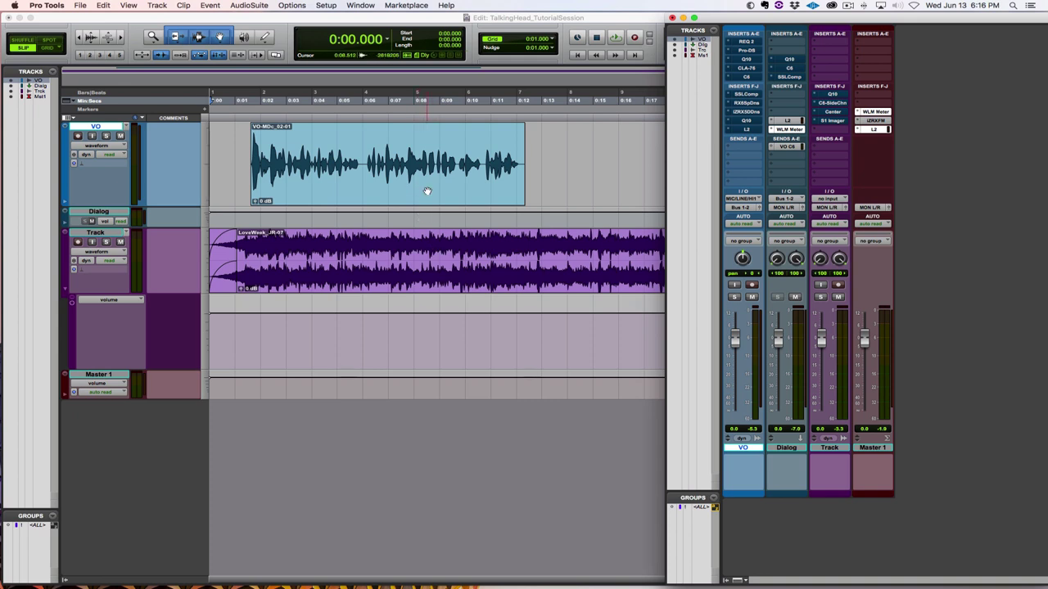
pyautogui.click(120, 145)
pyautogui.click(421, 195)
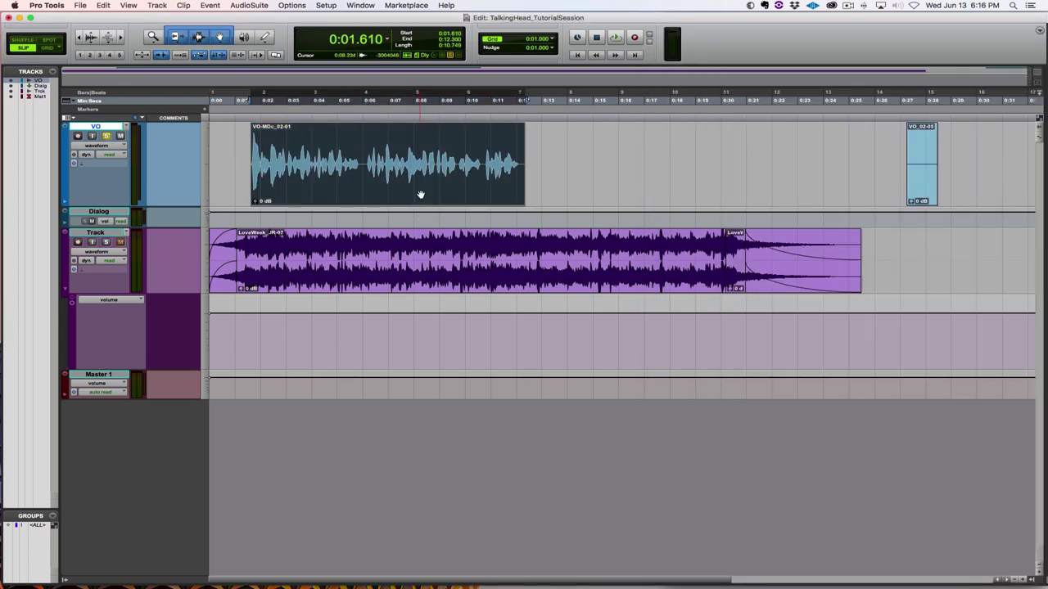
pyautogui.press('super+equal')
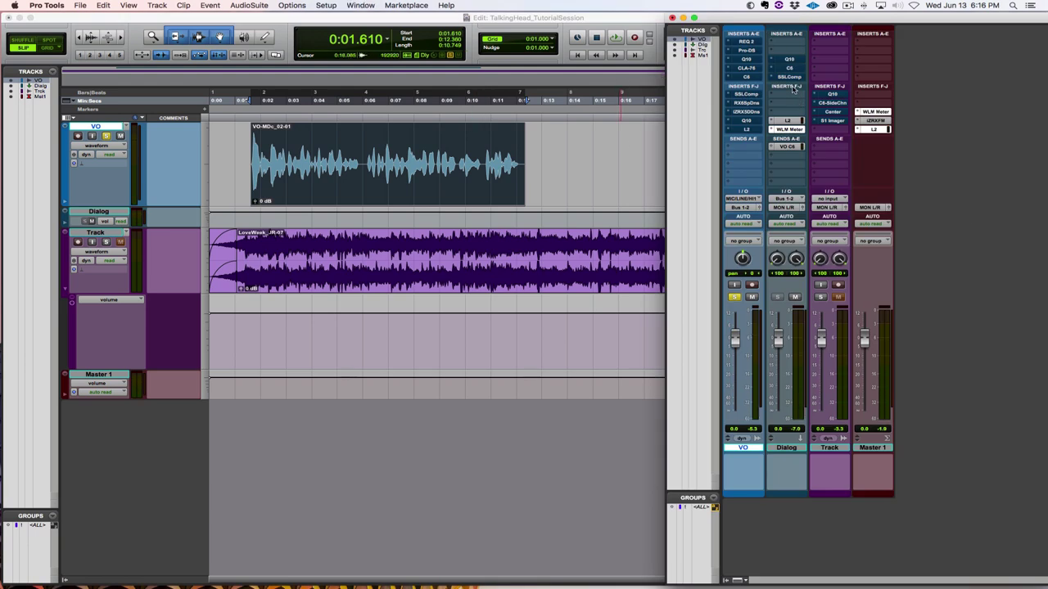
# - Inspect the low-cut settings of the REQ 2 equalizer on the VO track and close the plug-in
pyautogui.click(751, 42)
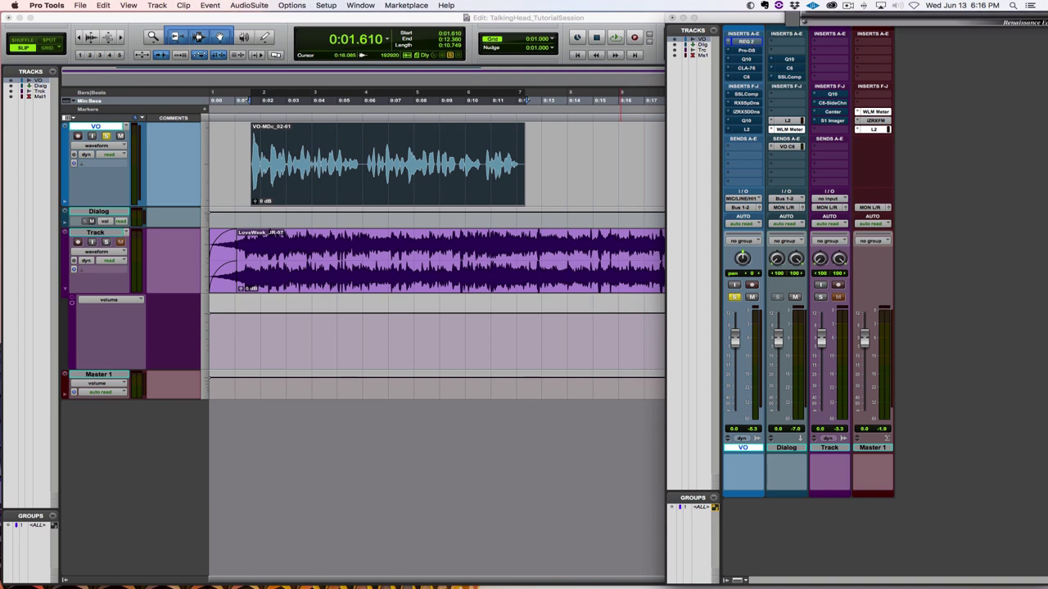
pyautogui.click(752, 245)
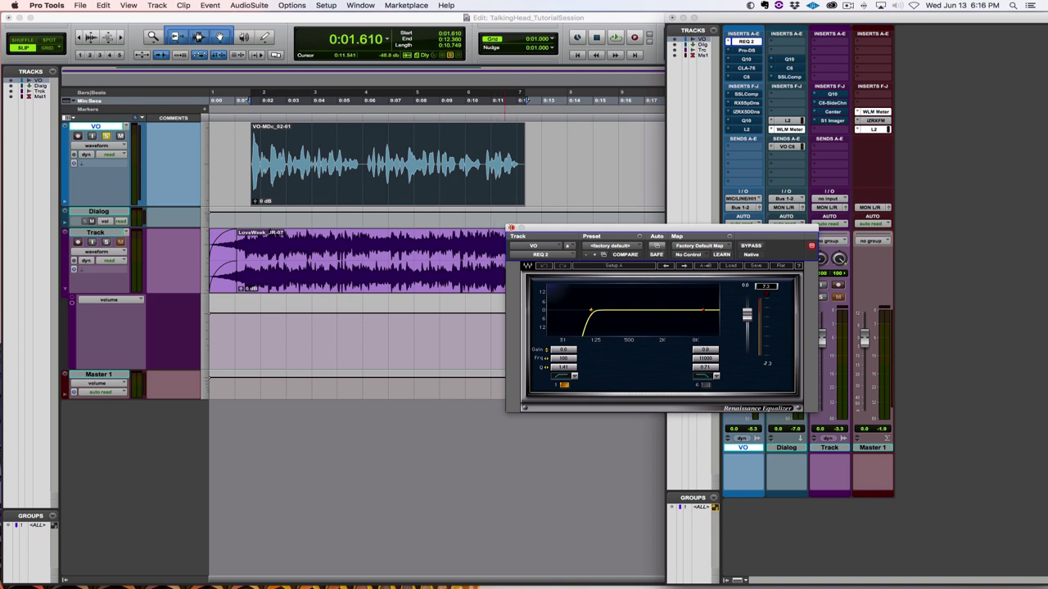
pyautogui.click(511, 228)
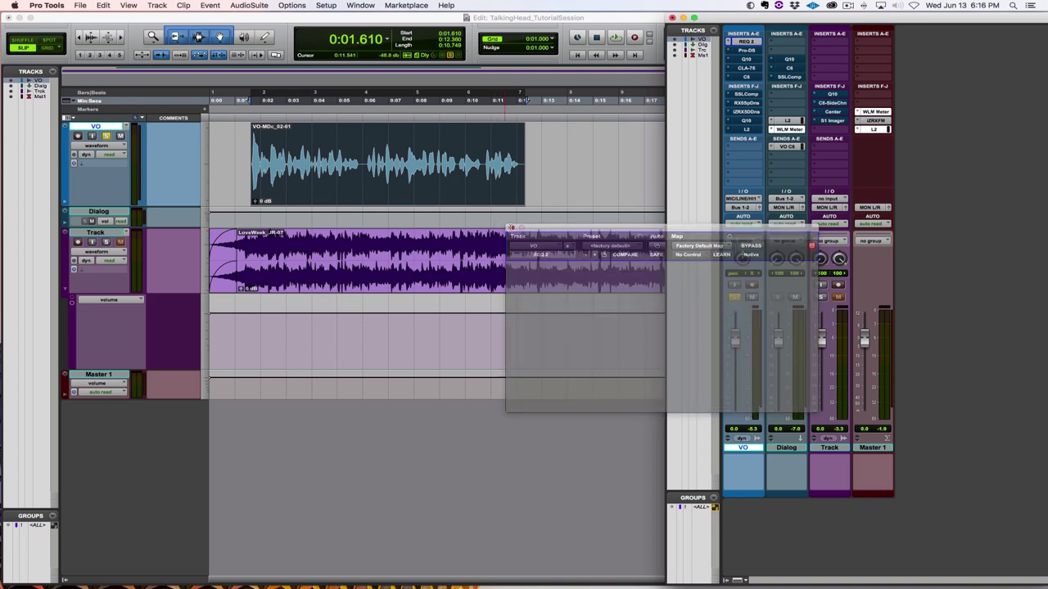
# - Open the FabFilter Pro-DS de-esser on the VO track and examine its threshold, range and bypass settings
pyautogui.click(747, 51)
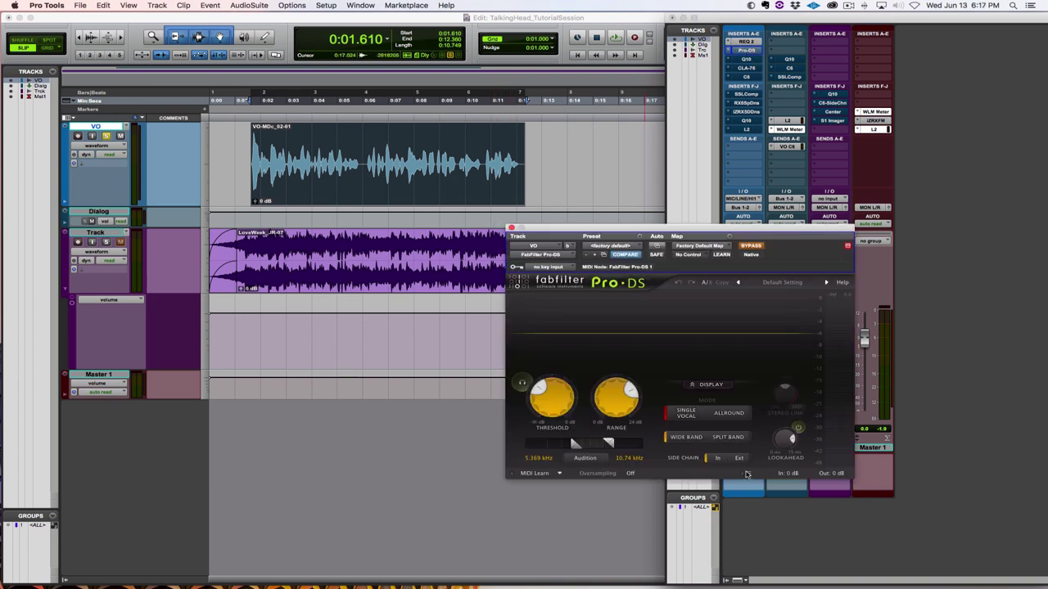
pyautogui.moveTo(752, 236); pyautogui.dragTo(509, 243)
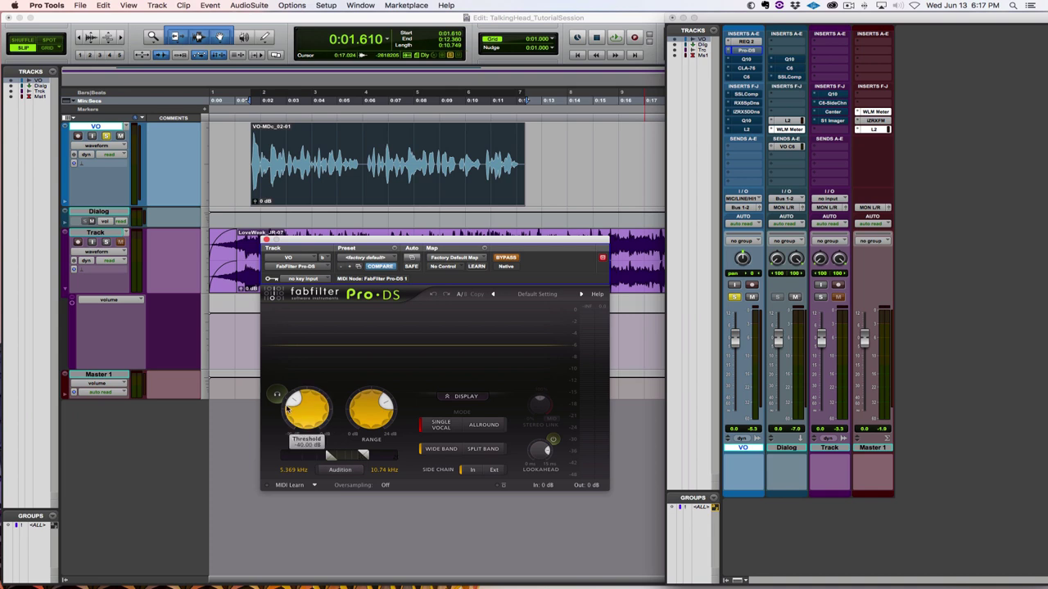
pyautogui.moveTo(375, 402)
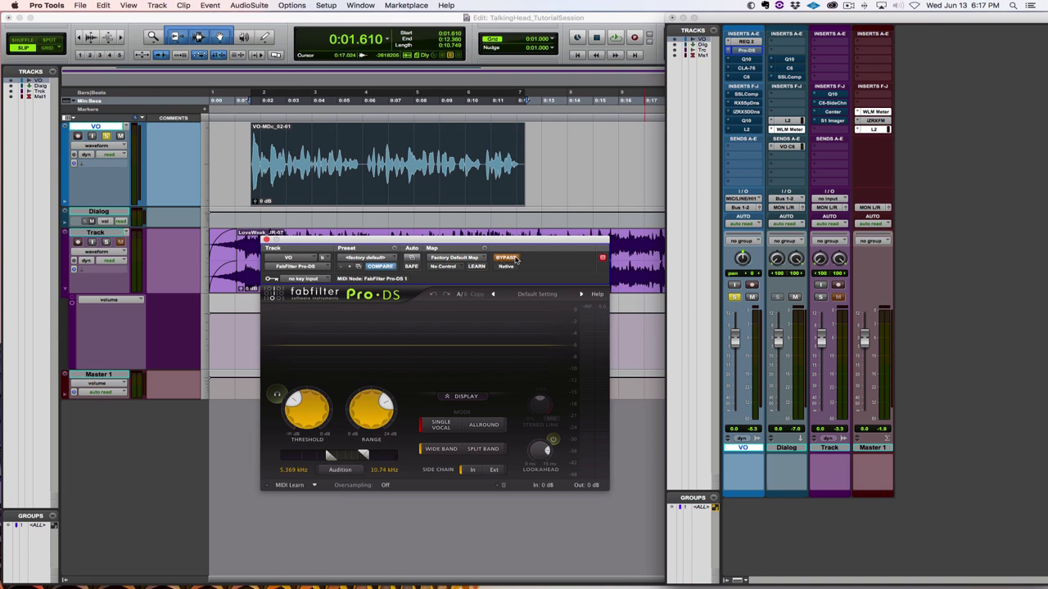
# - Take the Pro-DS de-esser on VO out of bypass, audition the voice-over through it and close the plug-in
pyautogui.click(511, 259)
pyautogui.press('space')
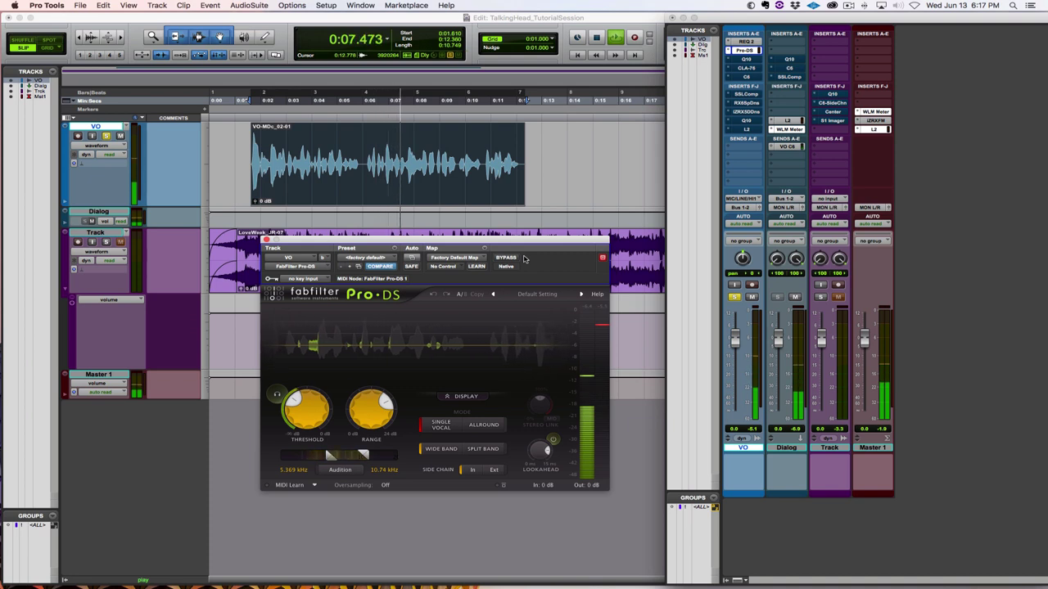
pyautogui.press('space')
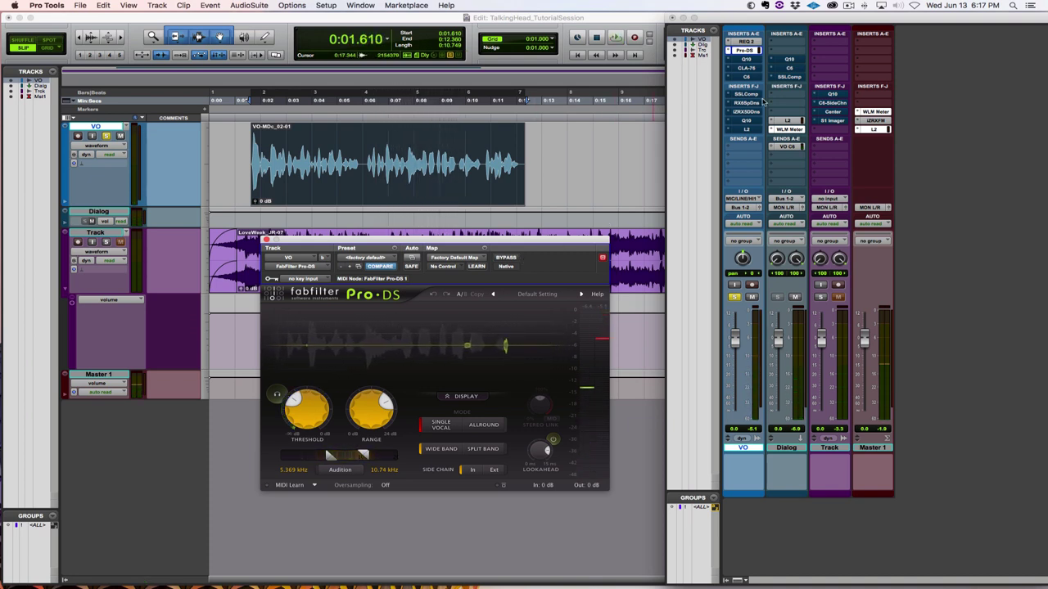
pyautogui.click(745, 51)
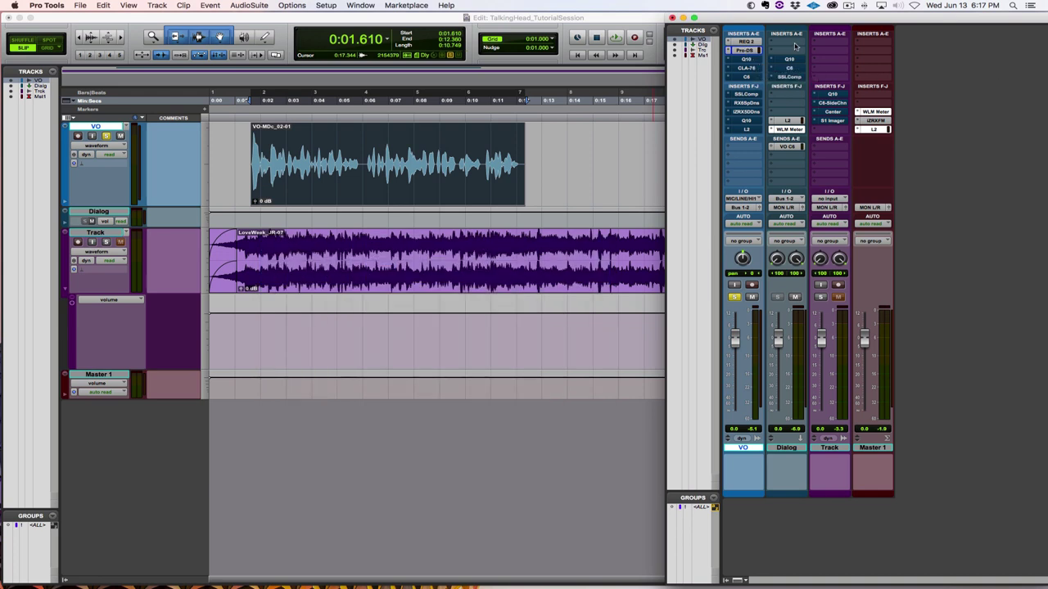
# - Activate the first Q10 equalizer on VO, compare it bypassed and active during playback, leave it active and close it
pyautogui.click(753, 61)
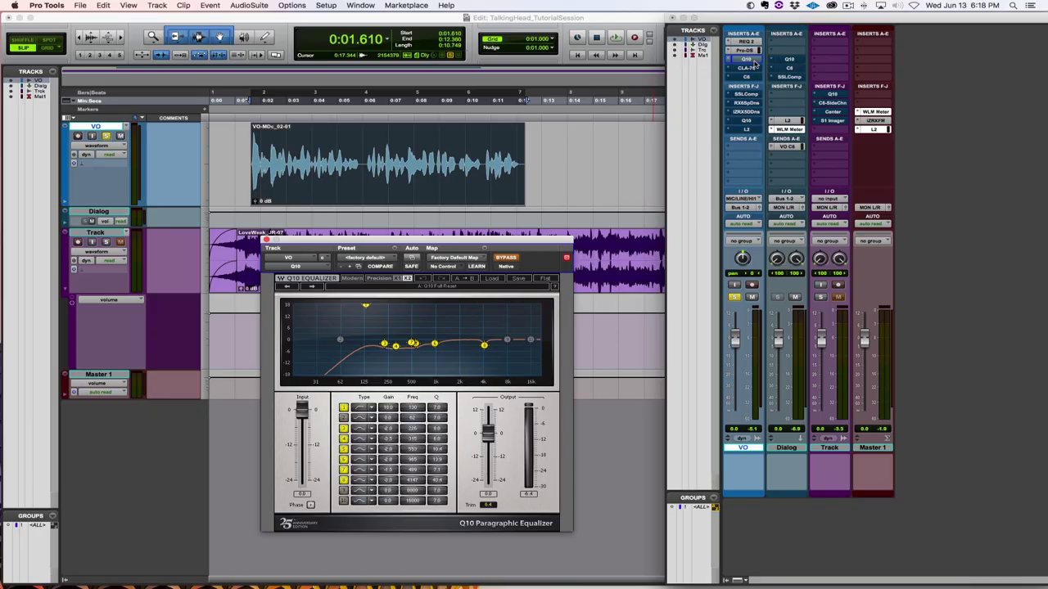
pyautogui.moveTo(514, 241); pyautogui.dragTo(591, 236)
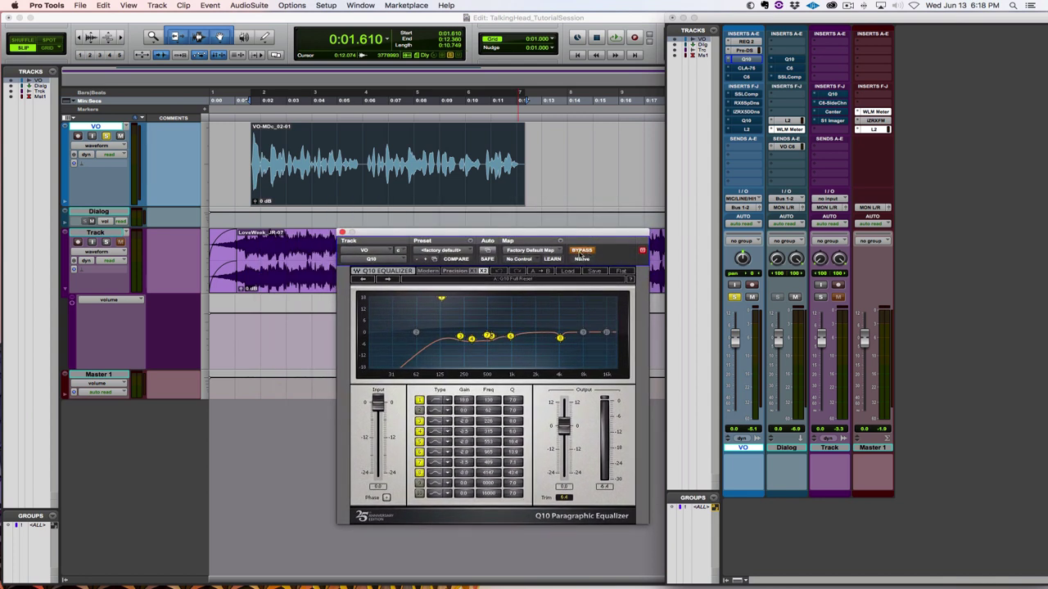
pyautogui.click(584, 253)
pyautogui.press('space')
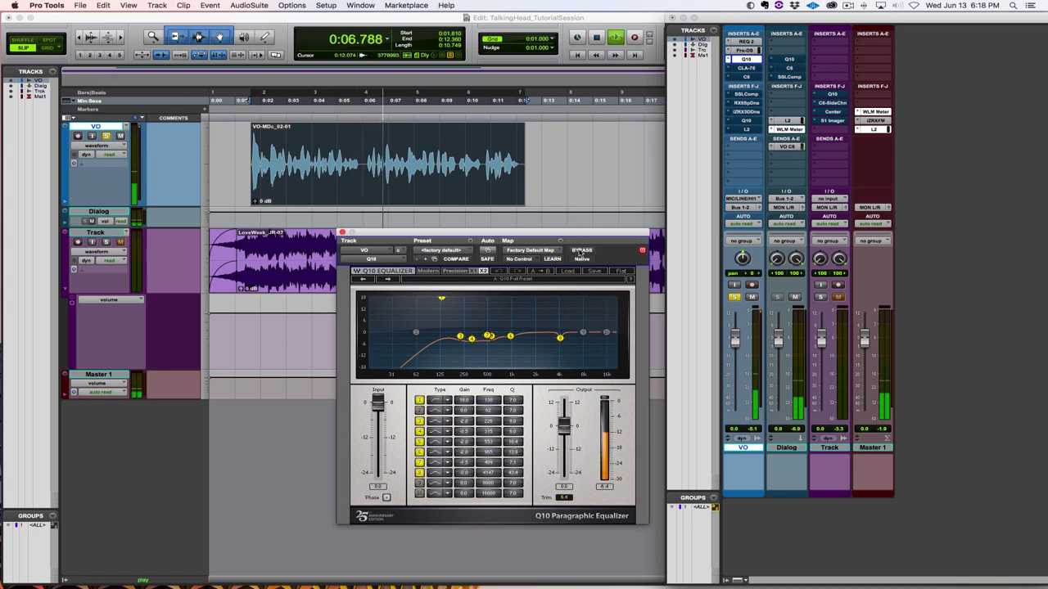
pyautogui.click(581, 250)
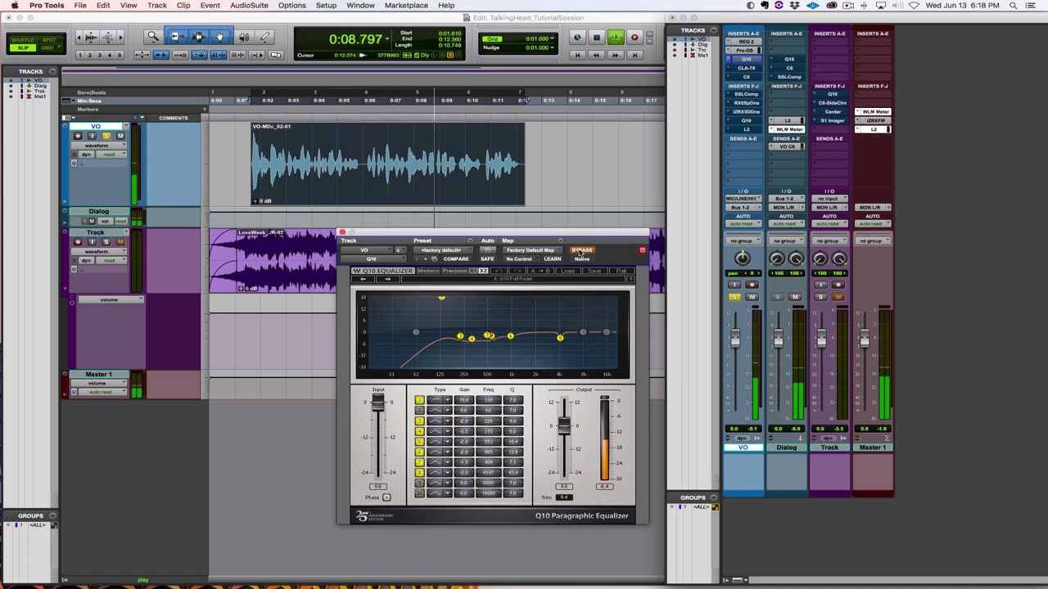
pyautogui.click(581, 251)
pyautogui.press('space')
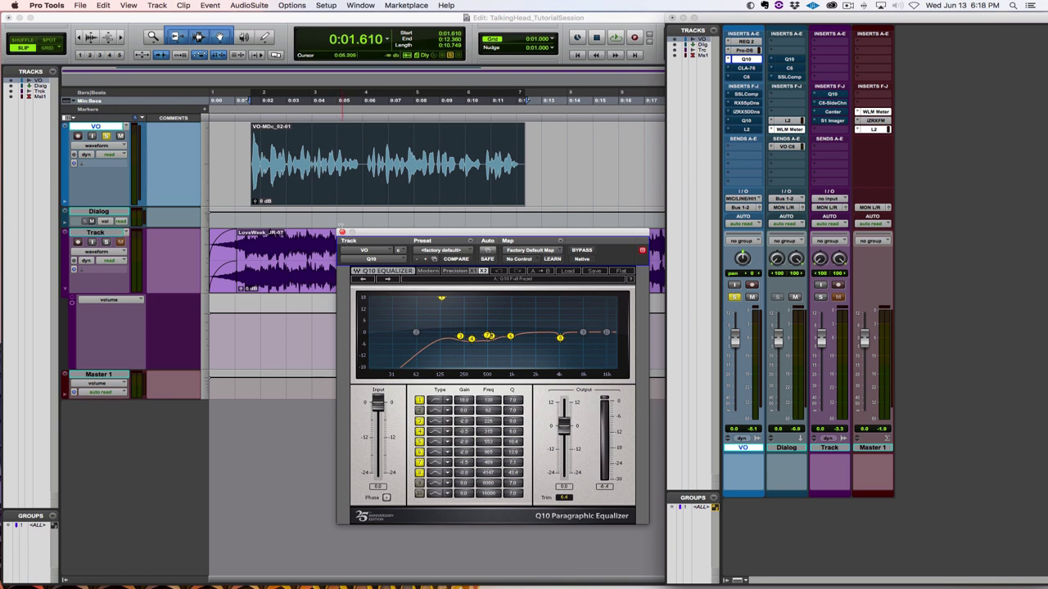
pyautogui.click(342, 231)
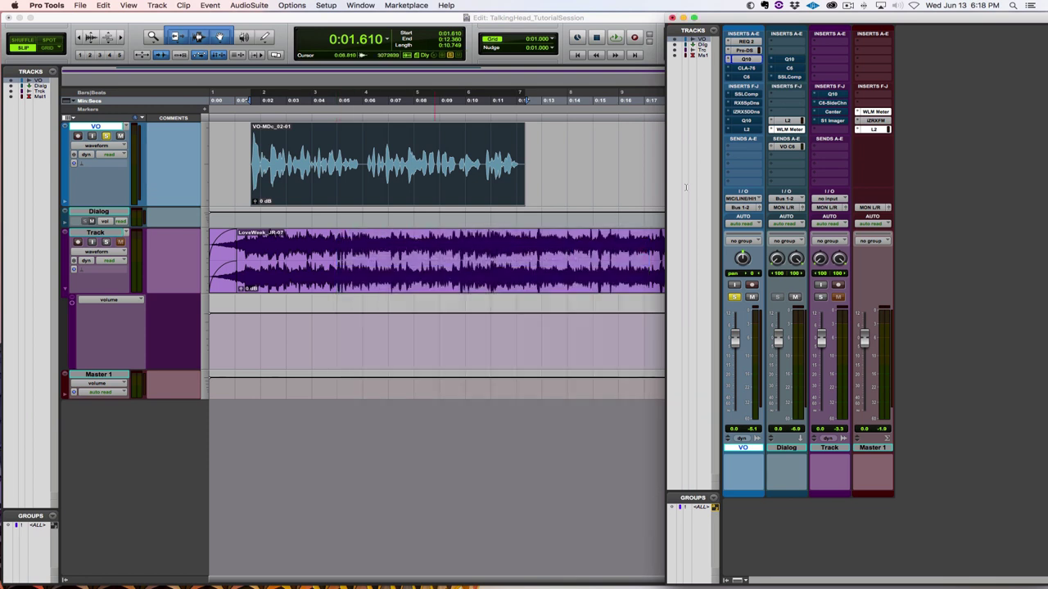
# - Open the CLA-76 compressor on VO, take it out of bypass, audition the voice-over through it and close it
pyautogui.click(753, 70)
pyautogui.moveTo(660, 236); pyautogui.dragTo(598, 248)
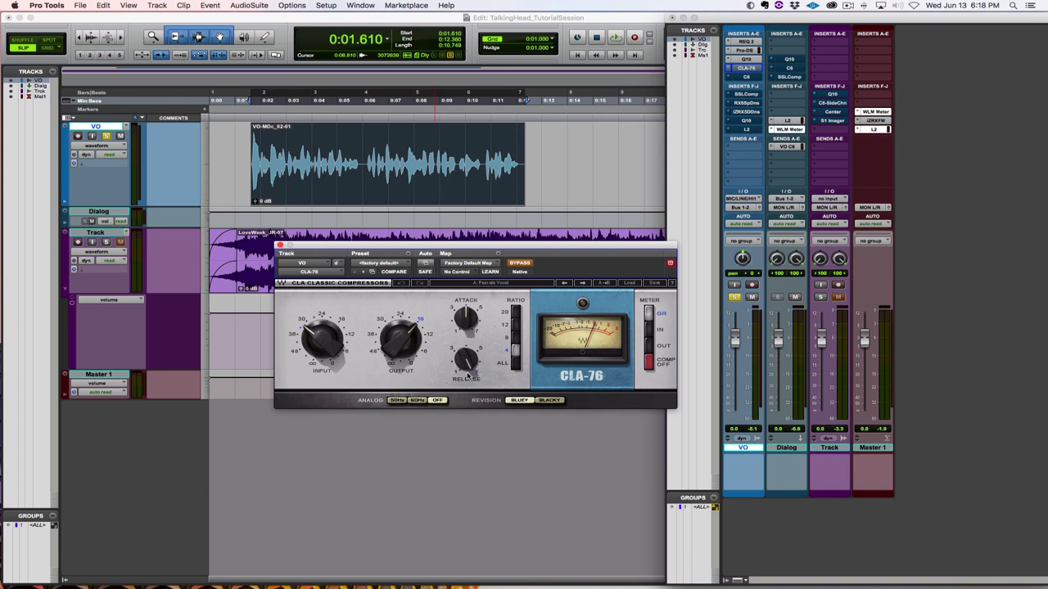
pyautogui.moveTo(547, 245); pyautogui.dragTo(523, 269)
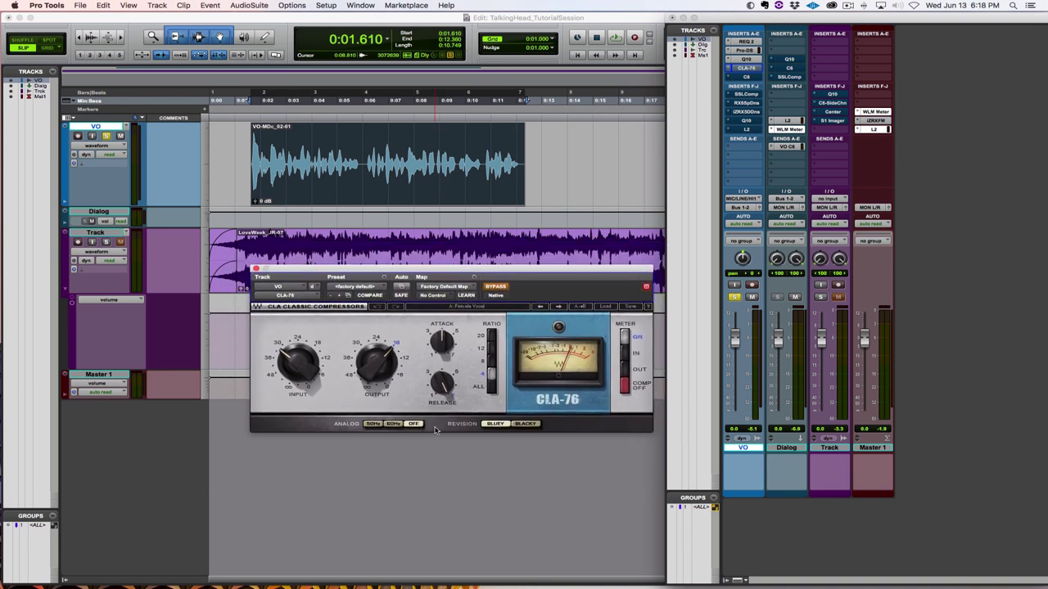
pyautogui.click(497, 288)
pyautogui.press('space')
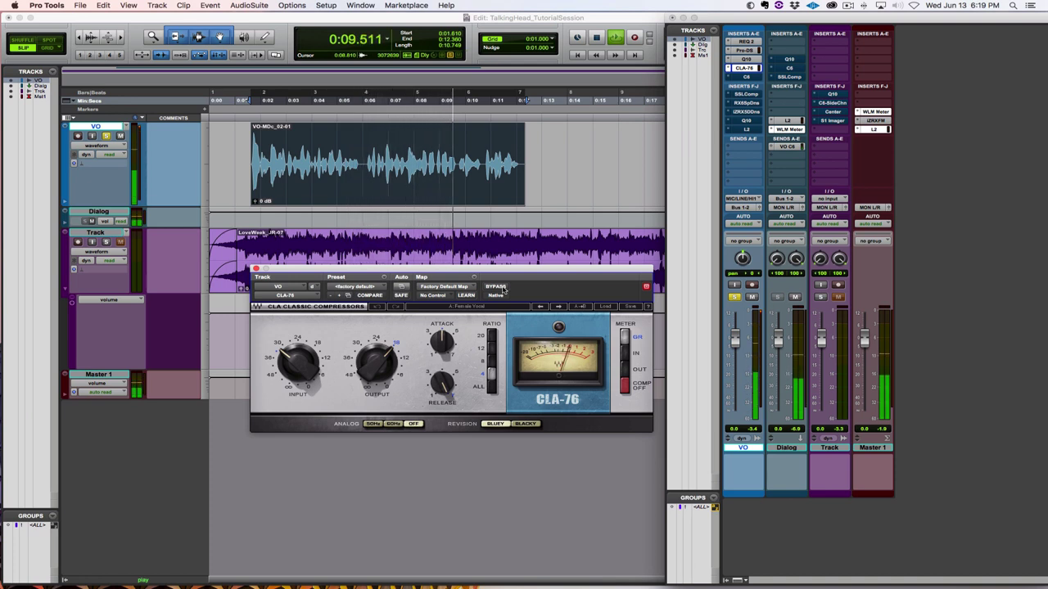
pyautogui.press('space')
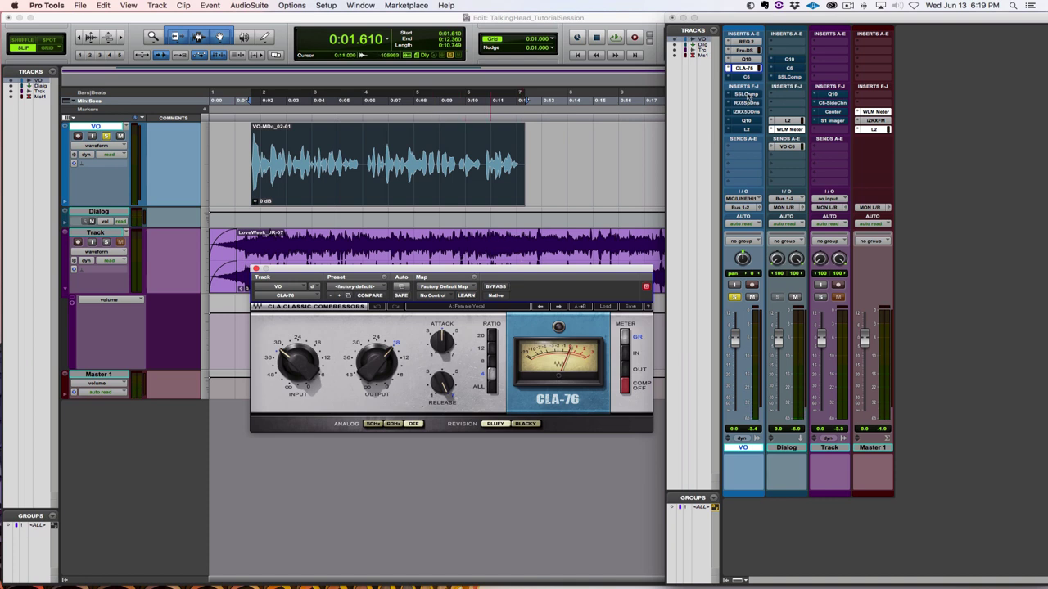
pyautogui.click(745, 70)
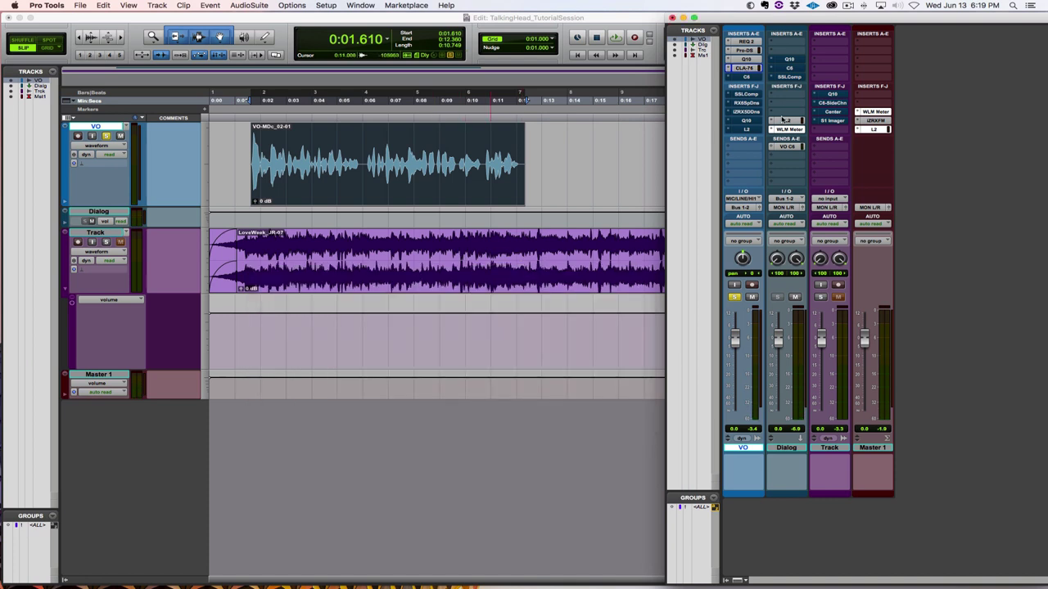
# - Activate the C6 multiband compressor on VO, compare it bypassed and active during playback, leave it active and close it
pyautogui.click(746, 77)
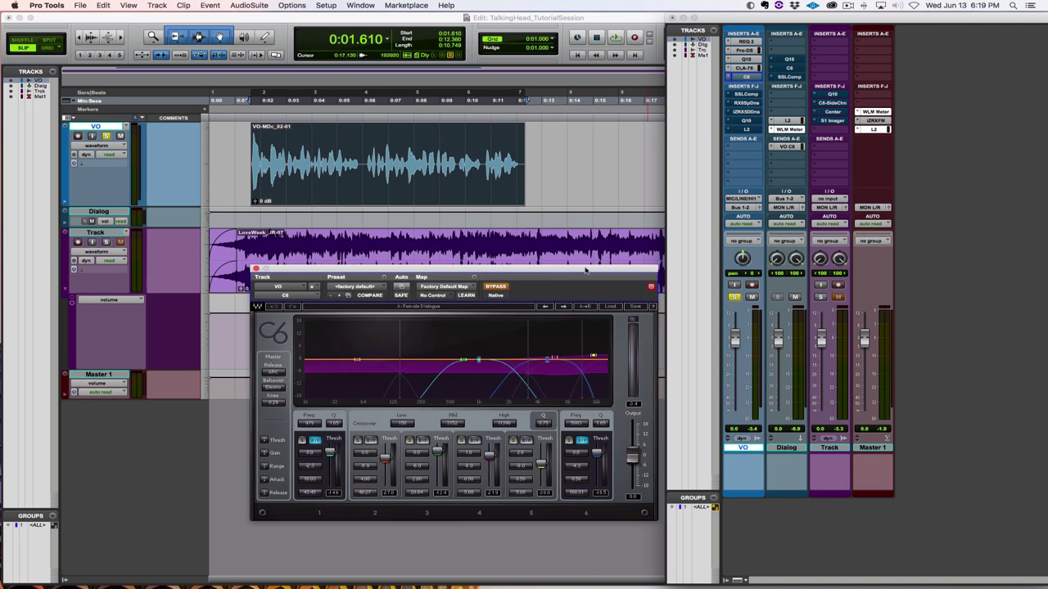
pyautogui.moveTo(585, 270); pyautogui.dragTo(629, 260)
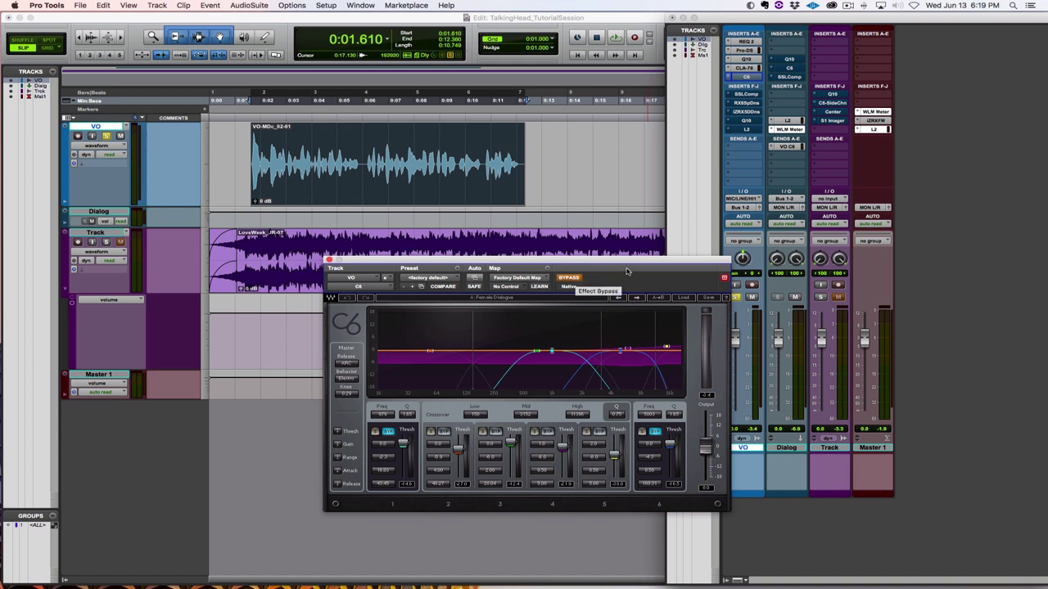
pyautogui.click(572, 279)
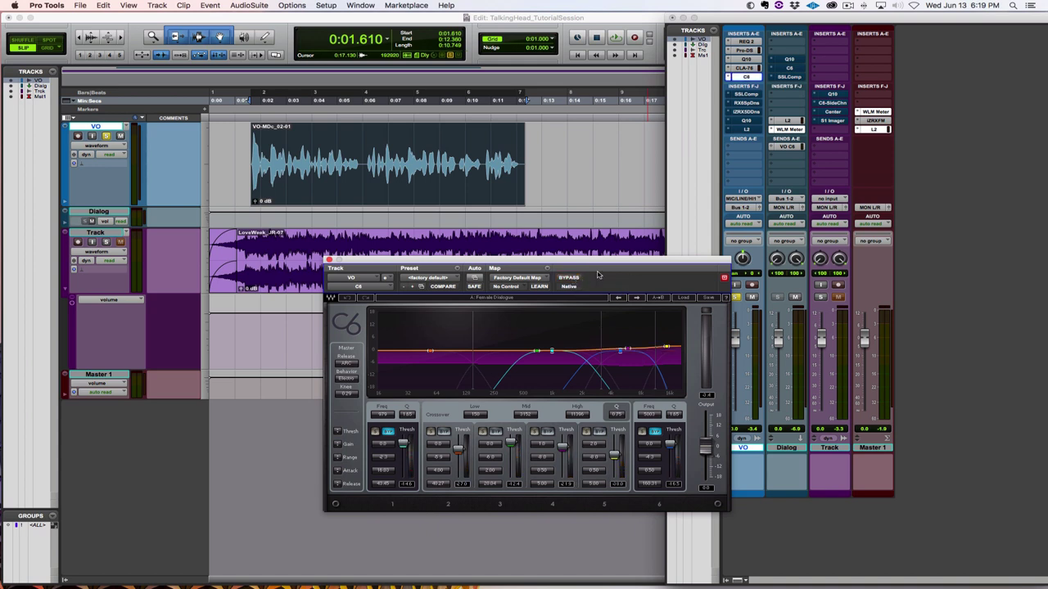
pyautogui.press('space')
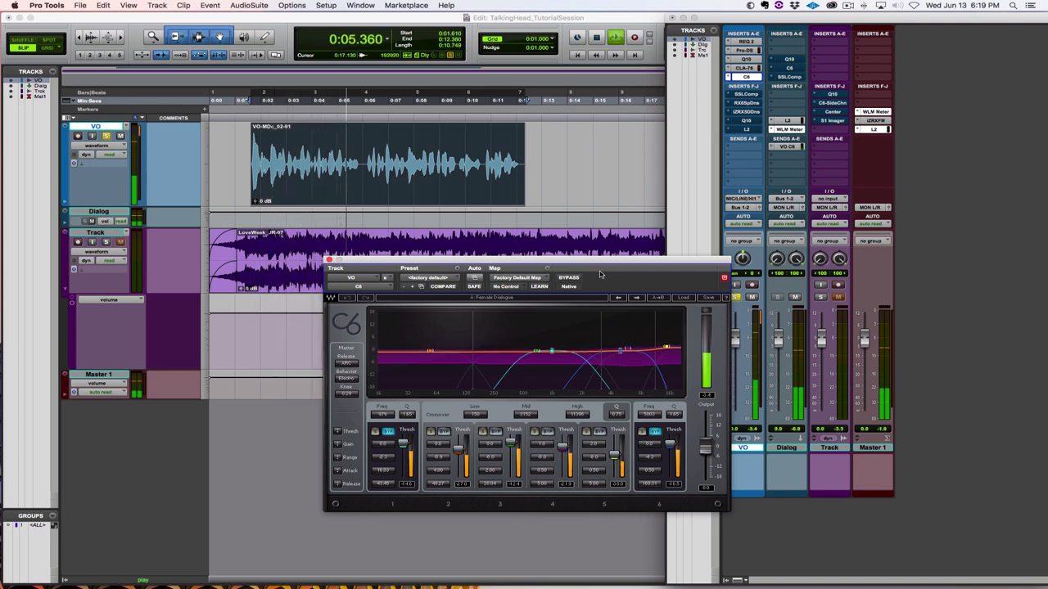
pyautogui.click(570, 278)
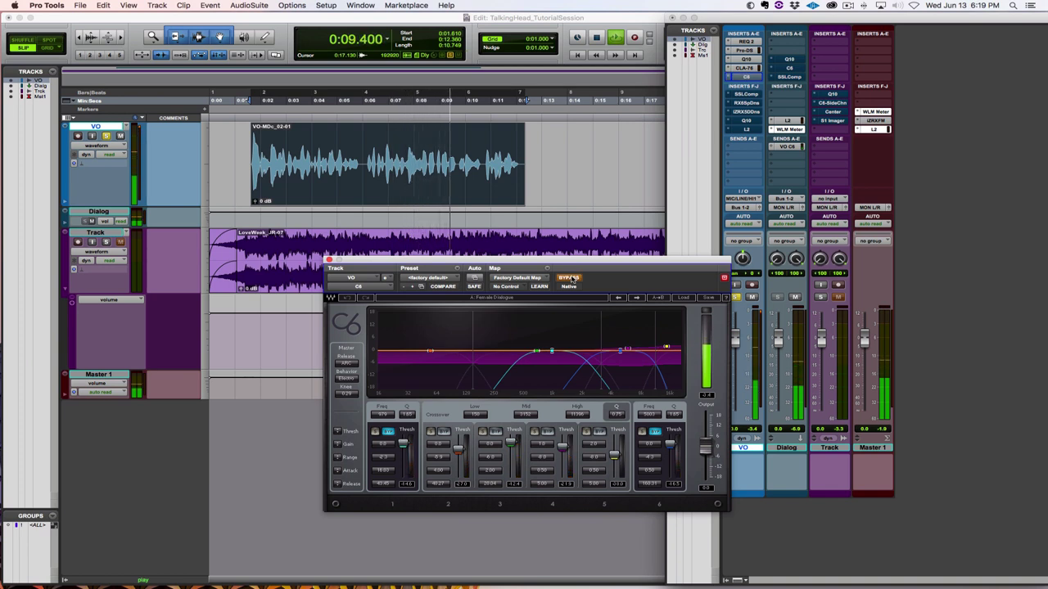
pyautogui.click(571, 278)
pyautogui.press('space')
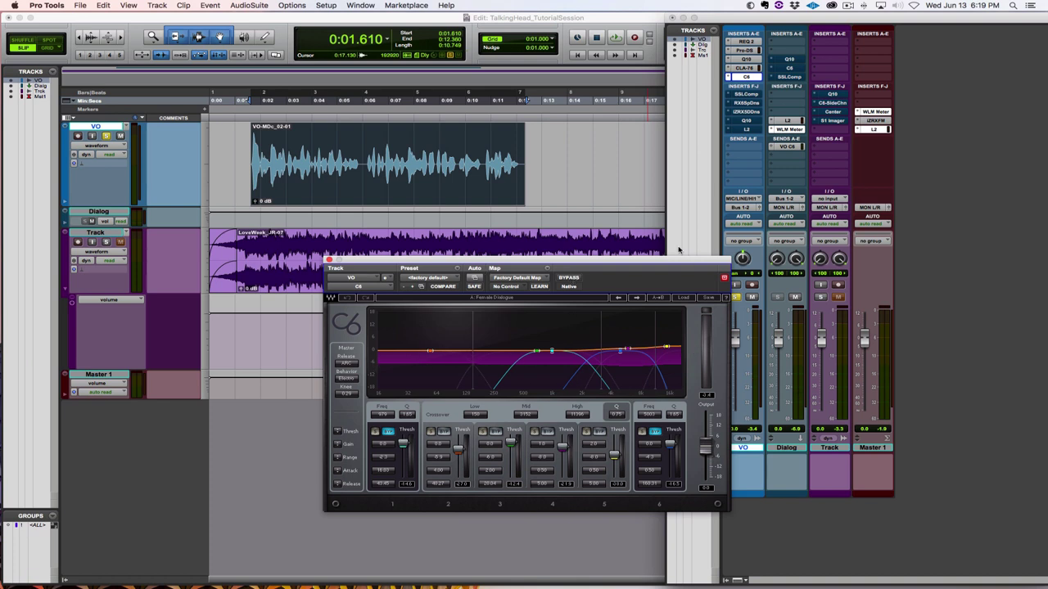
pyautogui.click(744, 76)
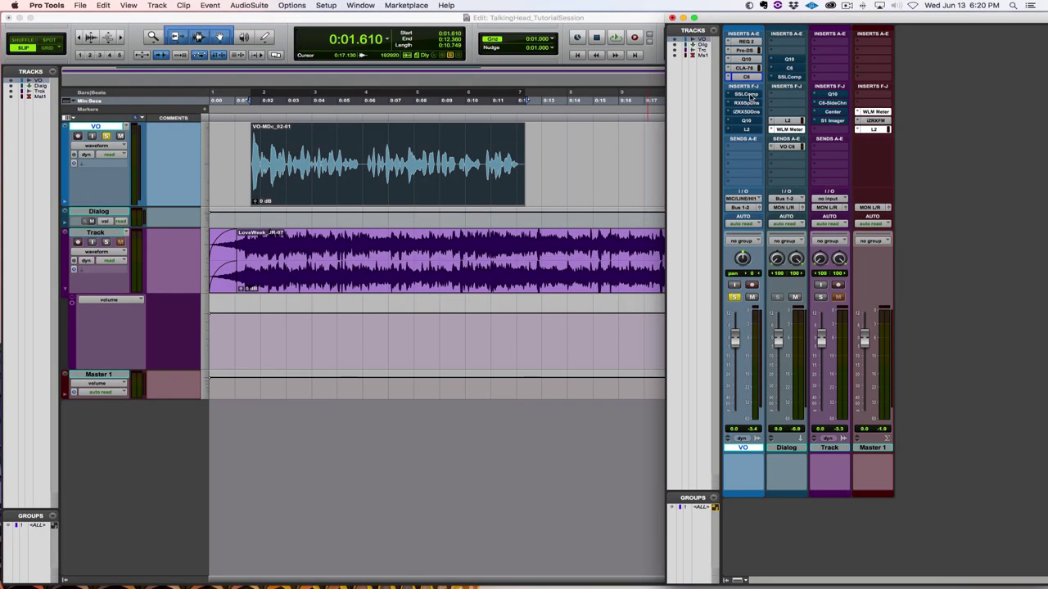
# - Open the SSLComp buss compressor on VO, take it out of bypass, audition the voice-over through it and close it
pyautogui.click(747, 95)
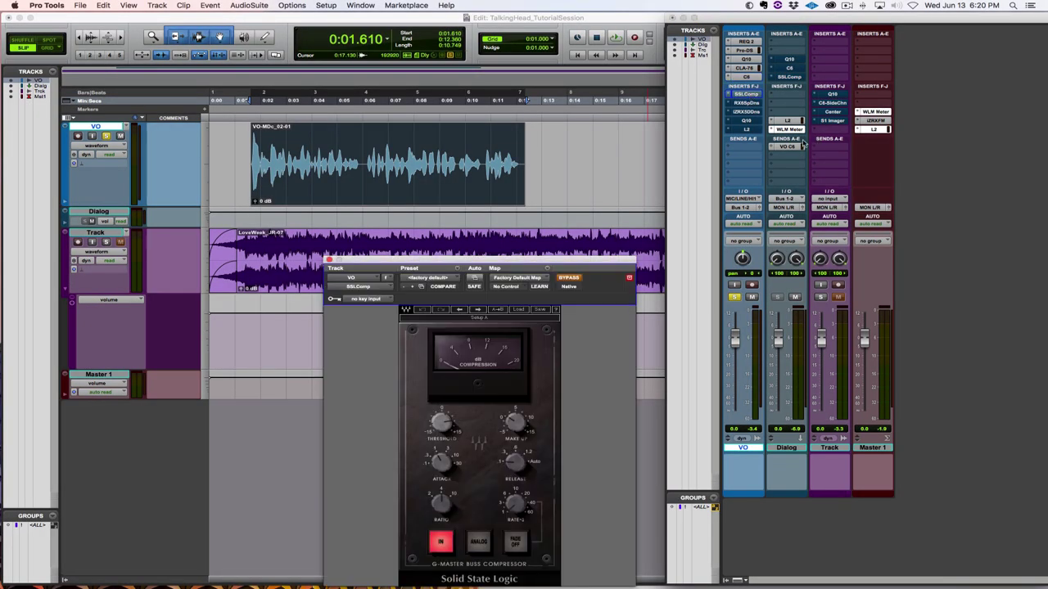
pyautogui.moveTo(555, 260); pyautogui.dragTo(567, 209)
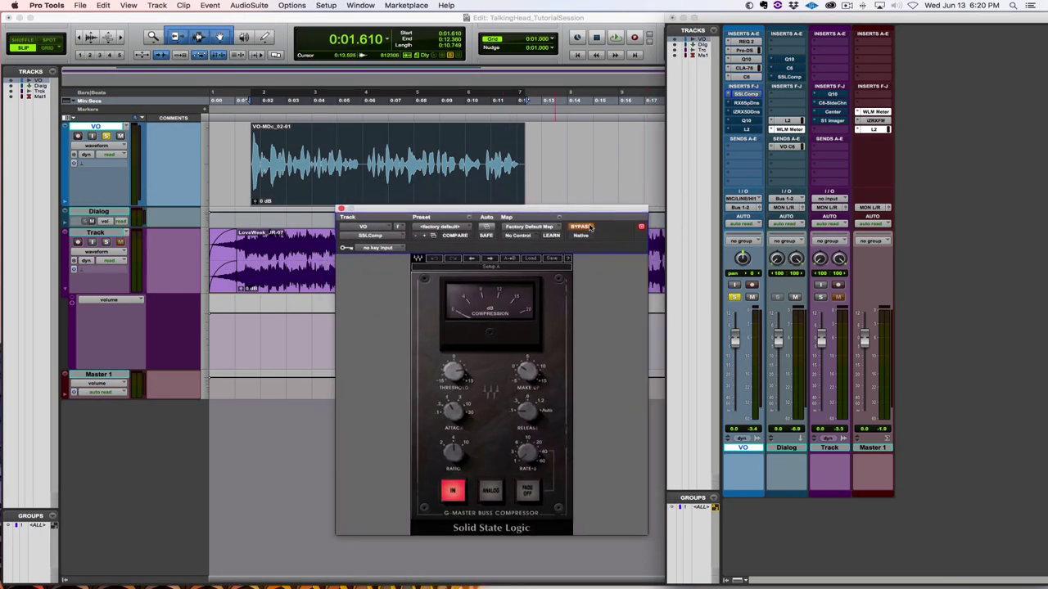
pyautogui.click(581, 230)
pyautogui.moveTo(557, 217); pyautogui.dragTo(551, 239)
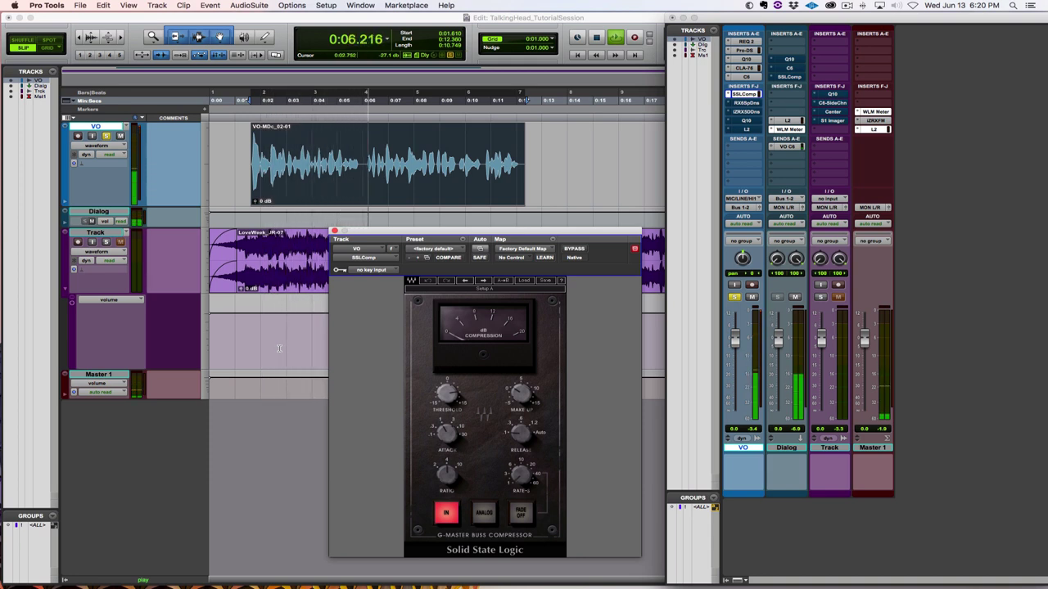
pyautogui.press('space')
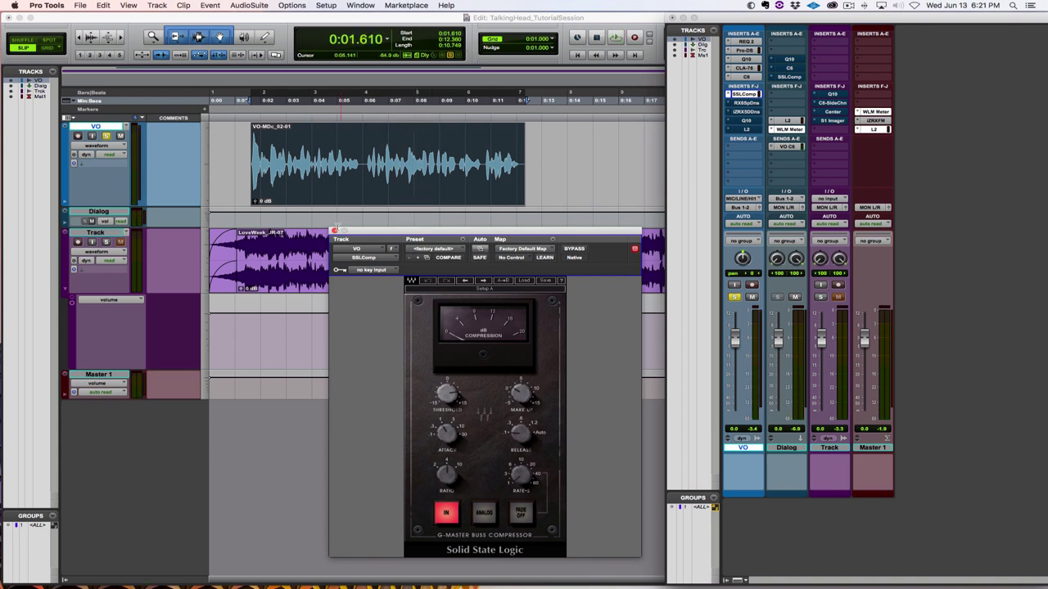
pyautogui.click(334, 230)
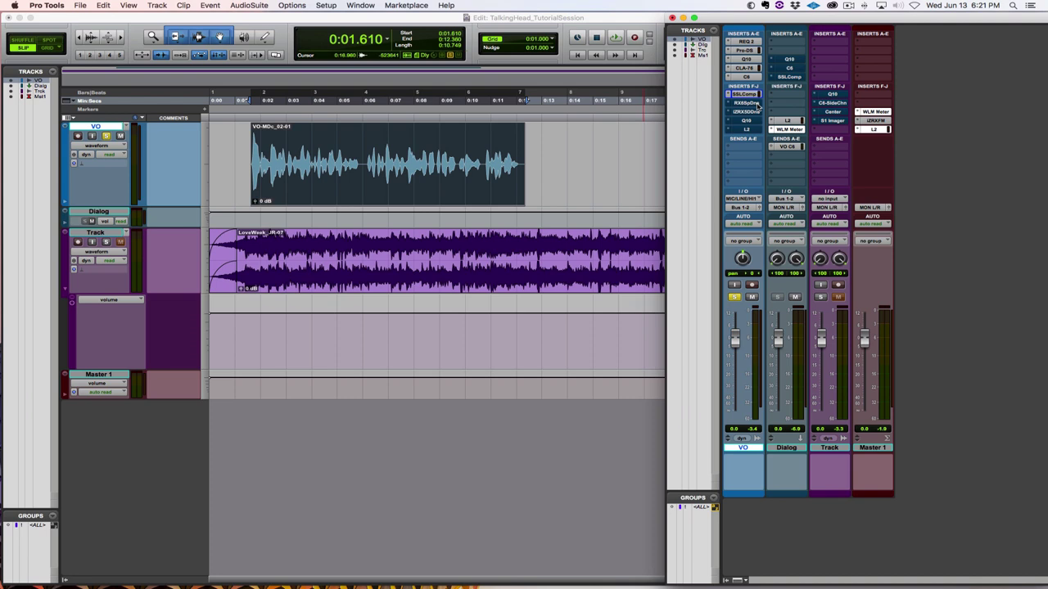
# - Examine the RX Spectral De-noise and Dialogue De-noise plug-ins on VO, ending with Spectral De-noise open
pyautogui.click(758, 105)
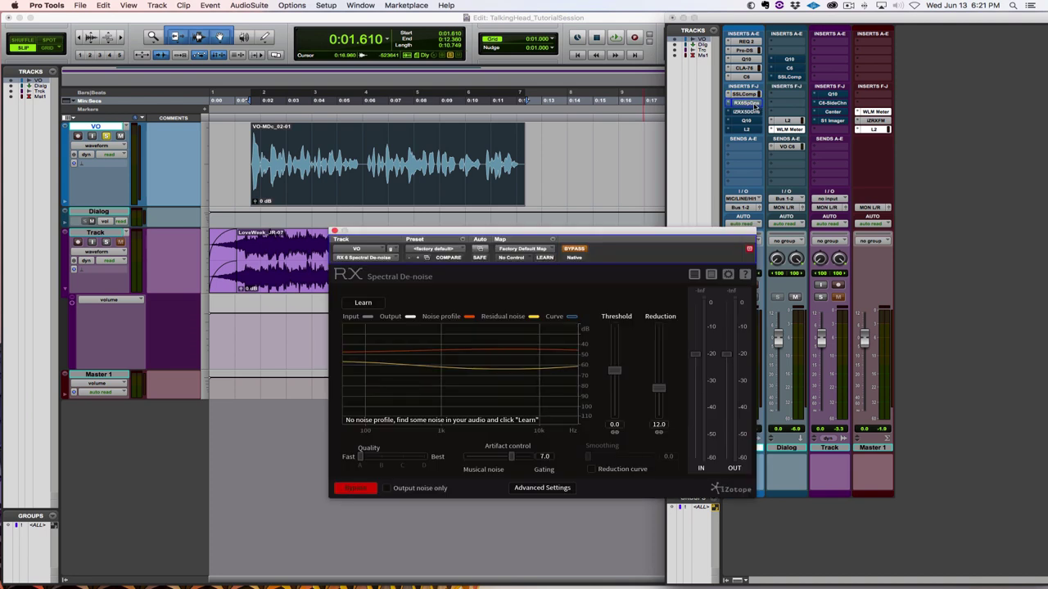
pyautogui.click(749, 113)
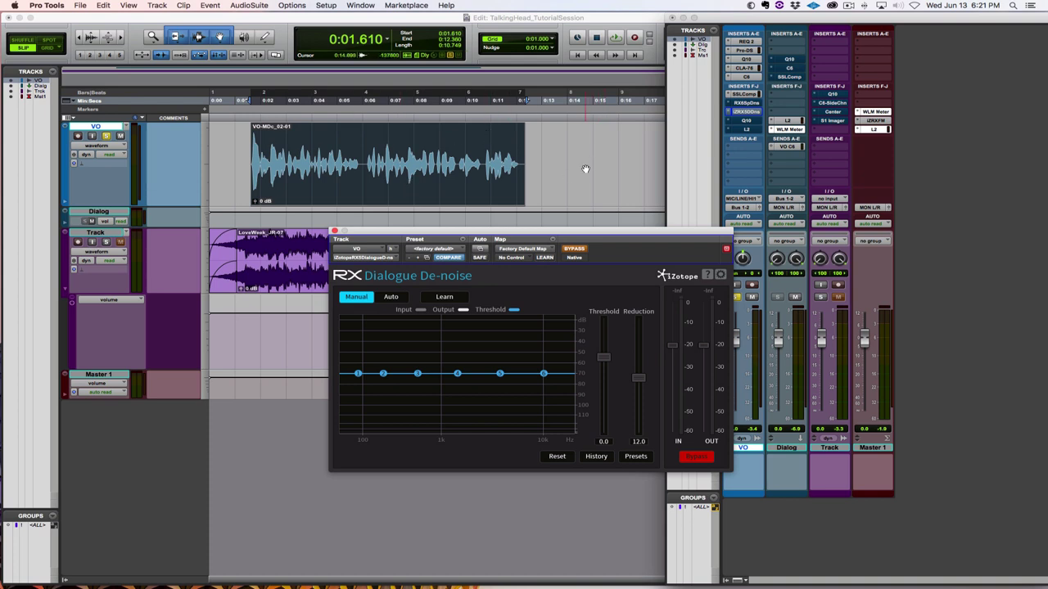
pyautogui.hscroll(10, 585, 169)
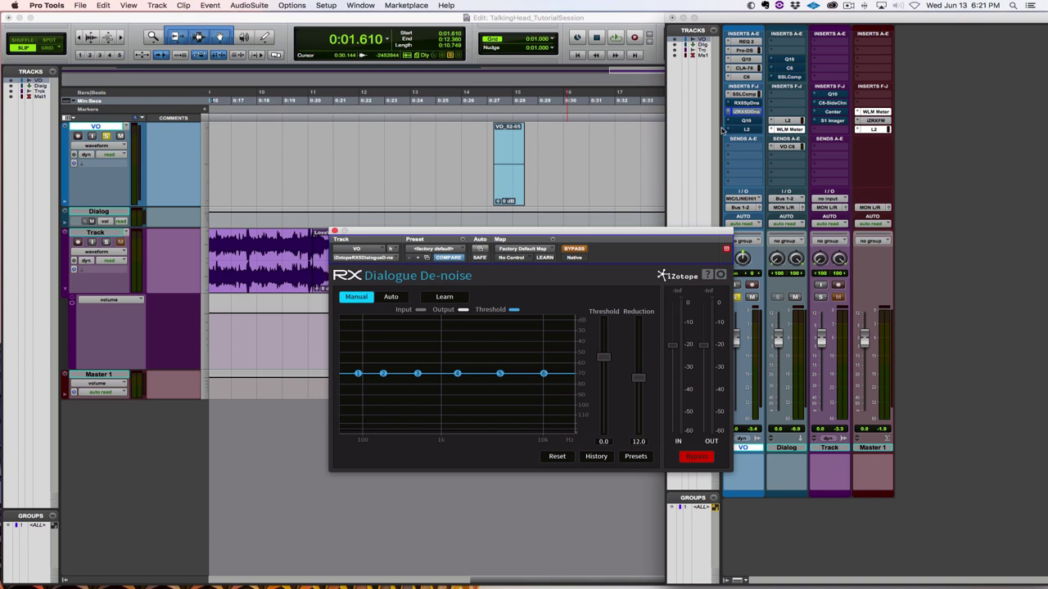
pyautogui.click(754, 103)
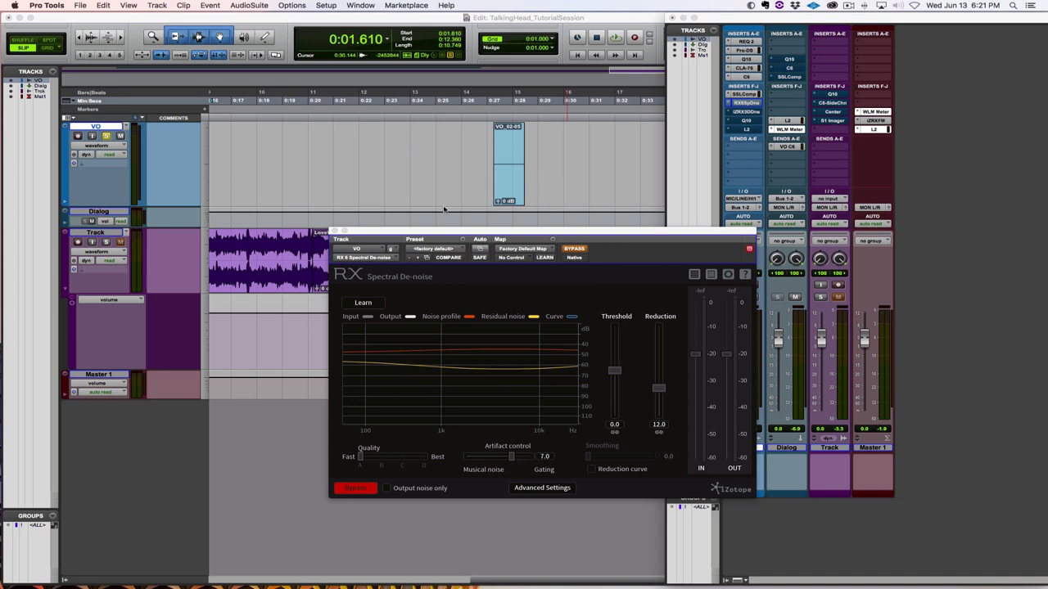
# - Move the short VO_02-05 clip slightly earlier on the VO track so it starts at 0:26.552
pyautogui.hscroll(-5, 444, 210)
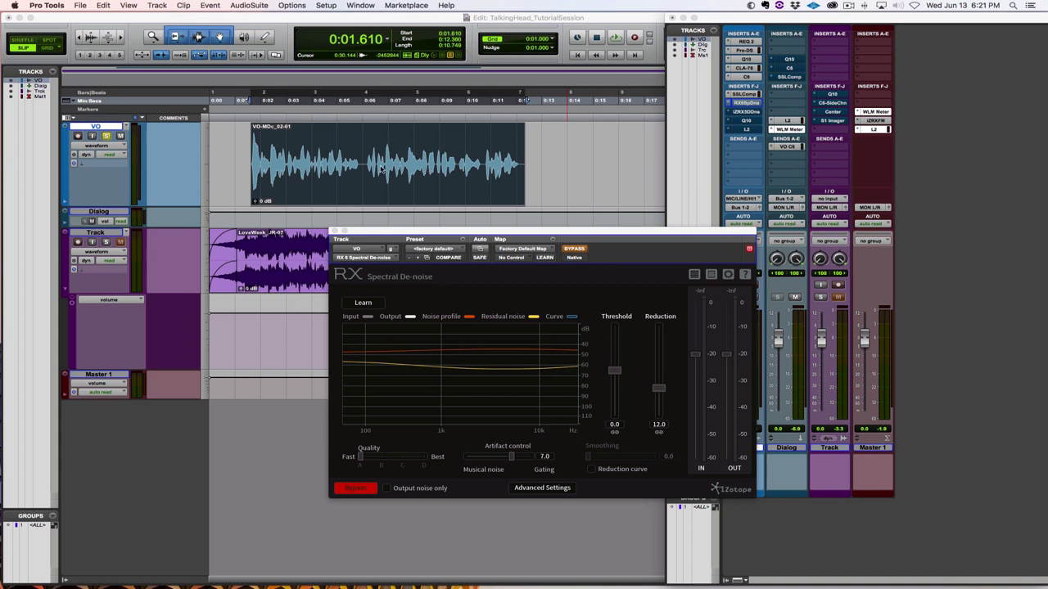
pyautogui.hscroll(3, 416, 169)
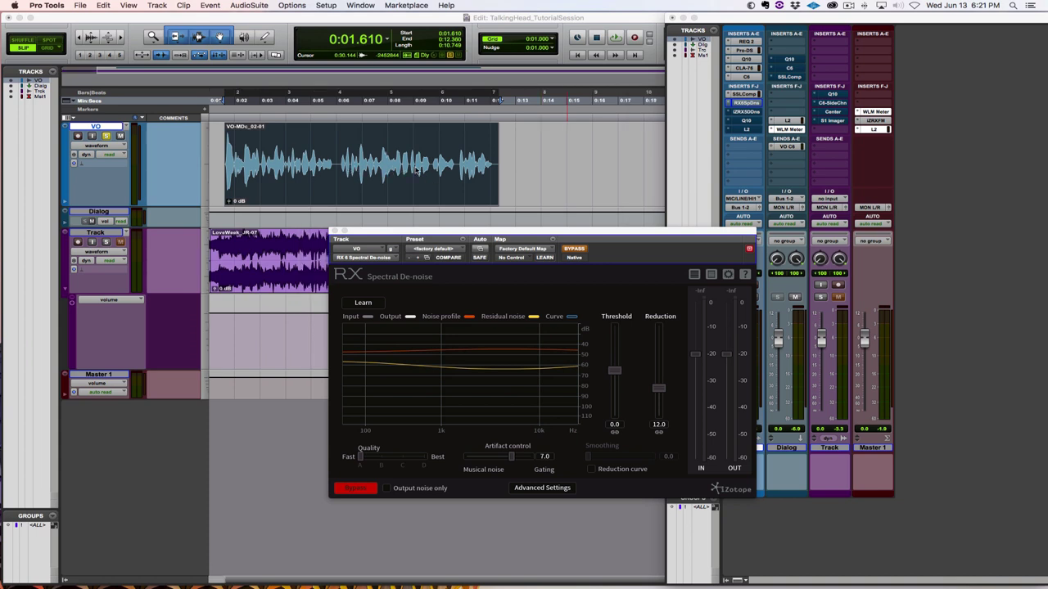
pyautogui.hscroll(1, 416, 169)
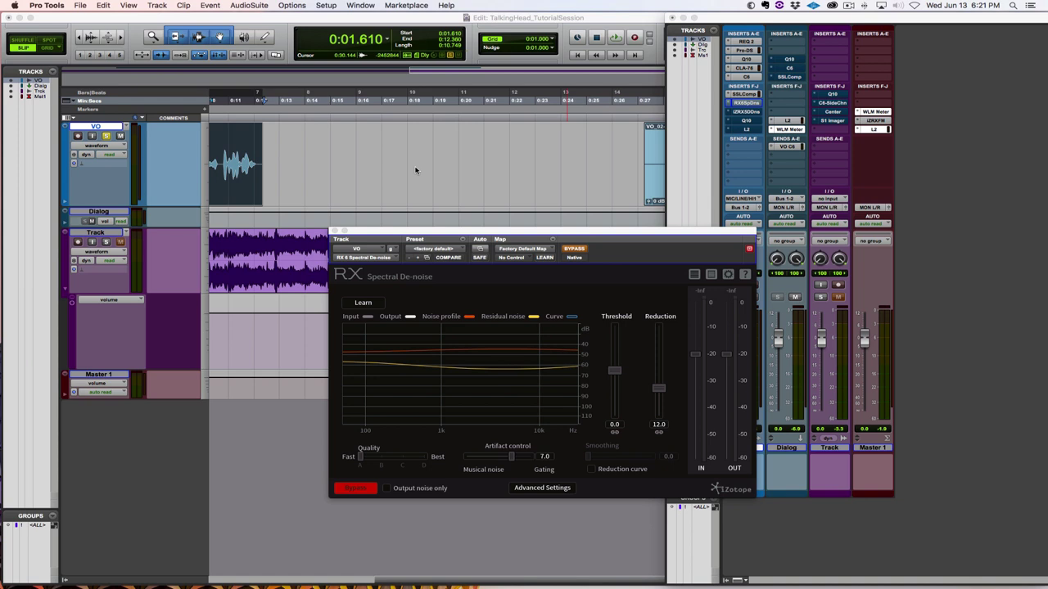
pyautogui.hscroll(2, 416, 169)
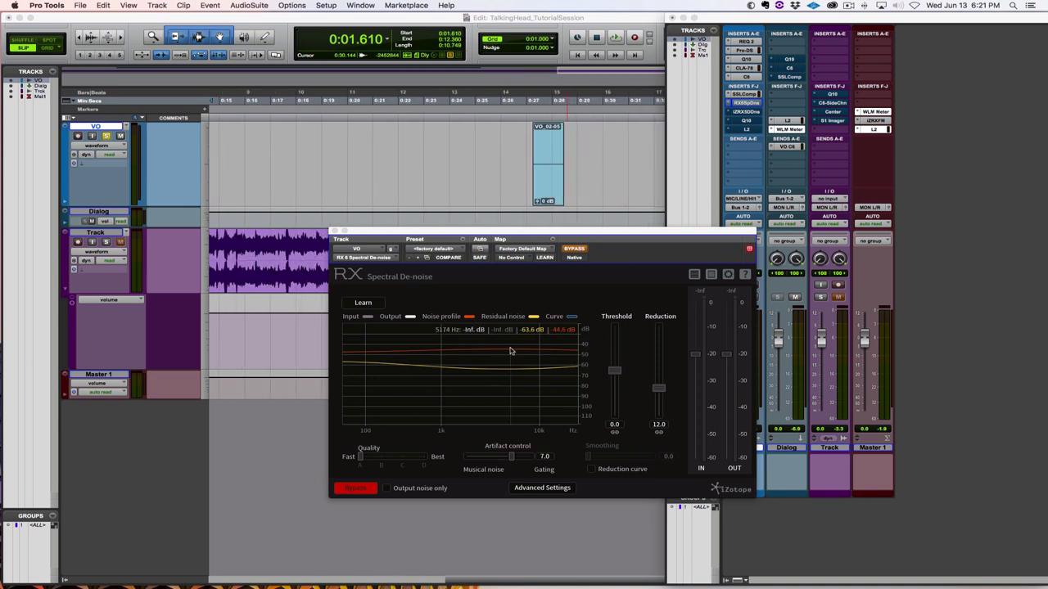
pyautogui.moveTo(548, 178)
pyautogui.mouseDown()
pyautogui.moveTo(524, 180)
pyautogui.moveTo(536, 183)
pyautogui.mouseUp()
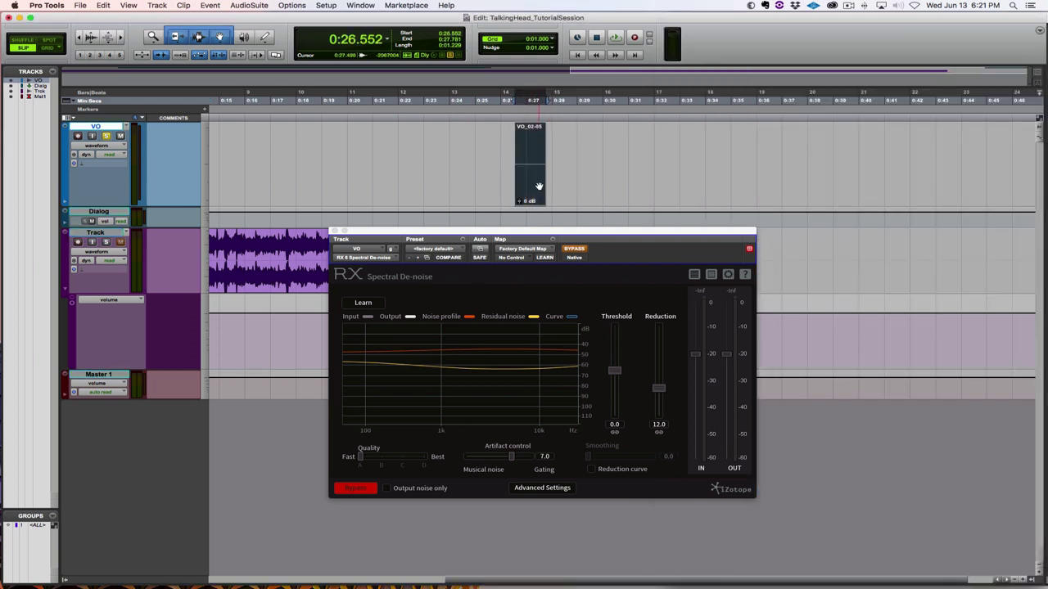
# - Learn the Spectral De-noise profile while VO_02-05 plays, stop playback and move that clip out to 0:41.485 on the VO track
pyautogui.press('space')
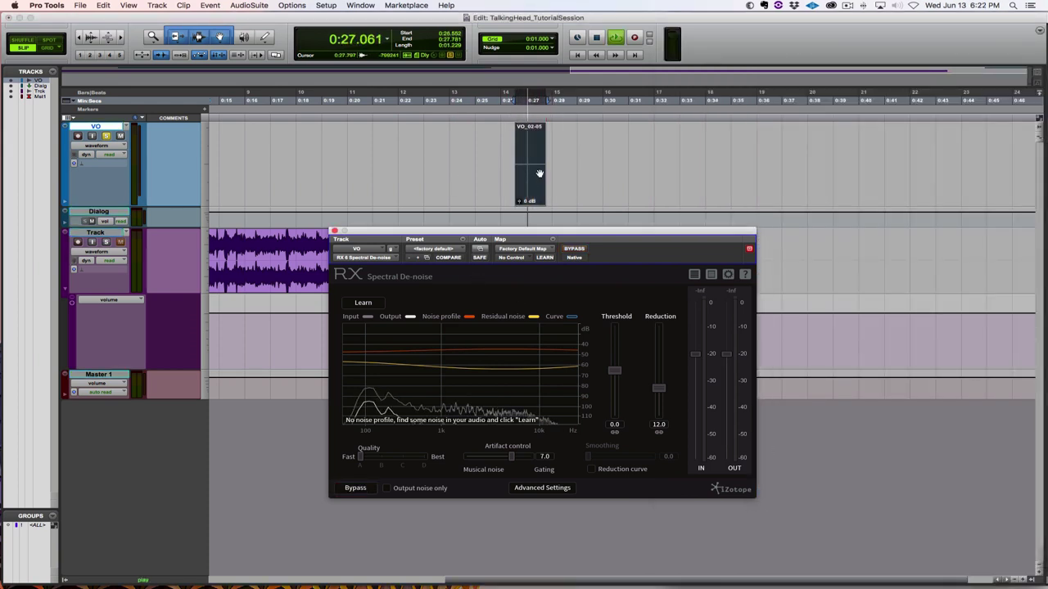
pyautogui.moveTo(362, 412)
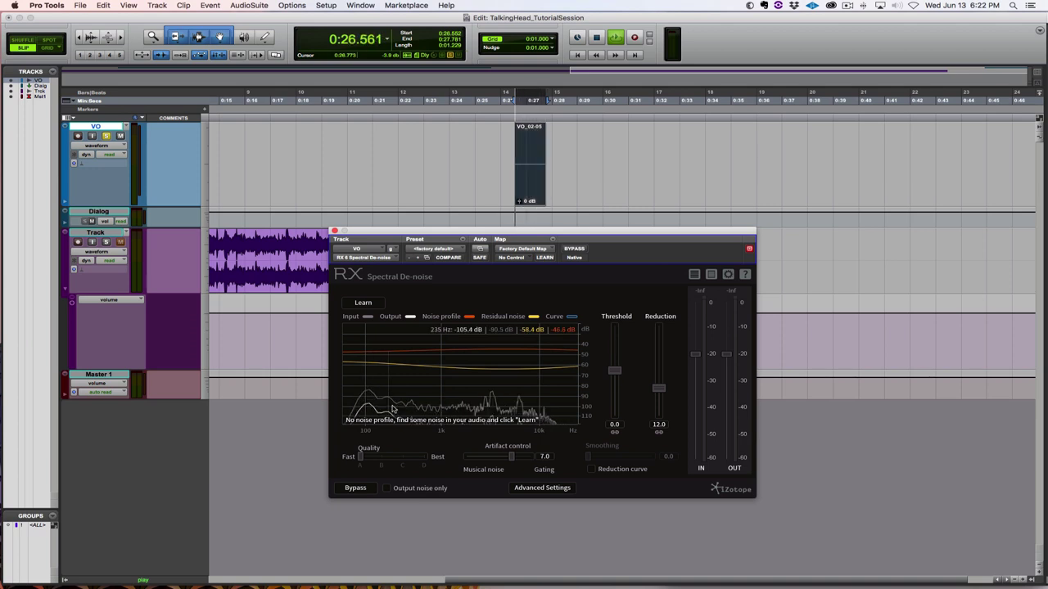
pyautogui.click(370, 304)
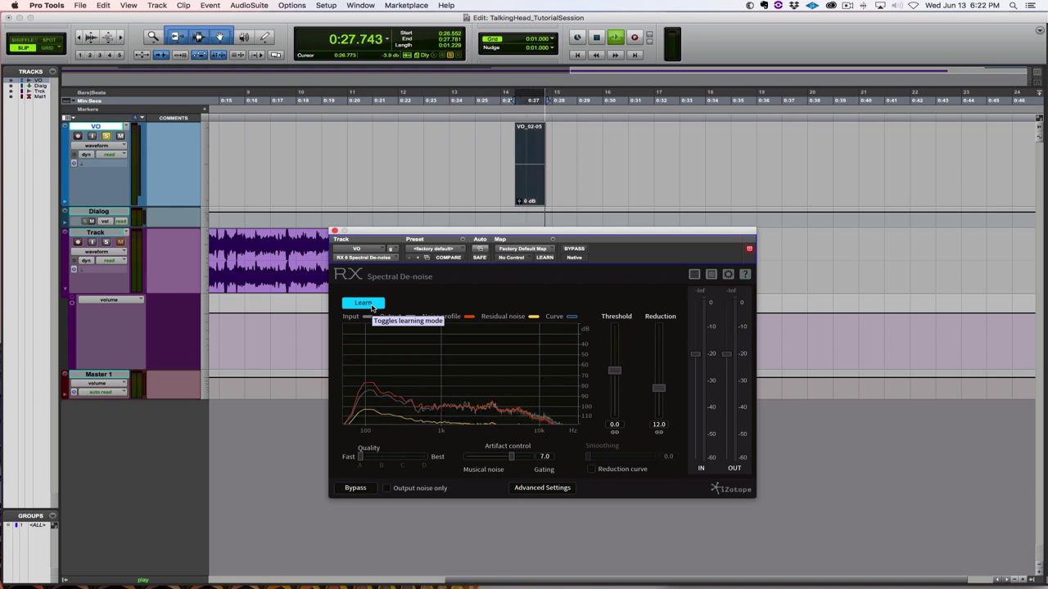
pyautogui.click(371, 306)
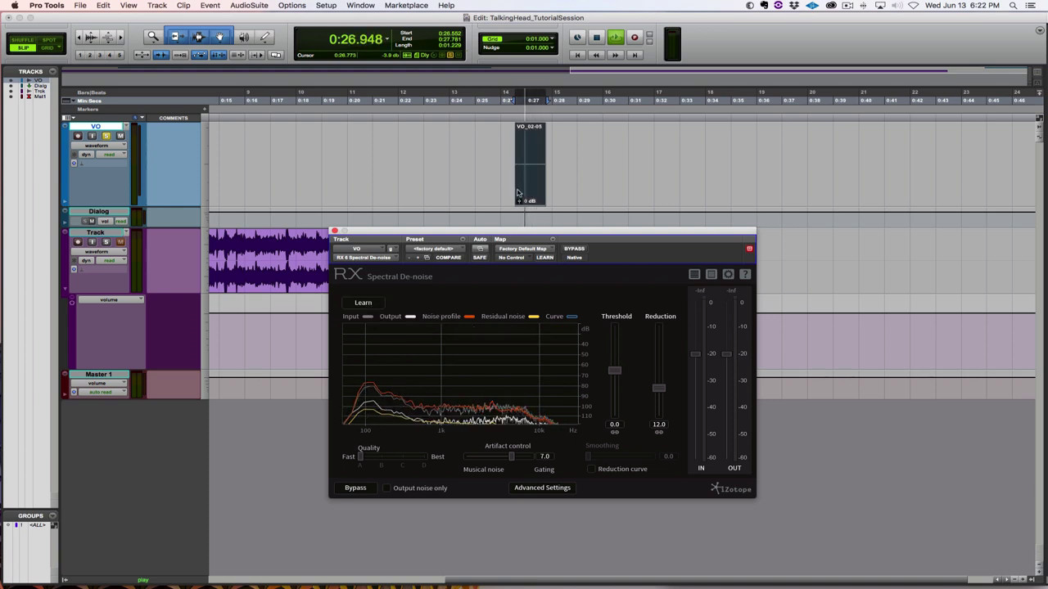
pyautogui.press('space')
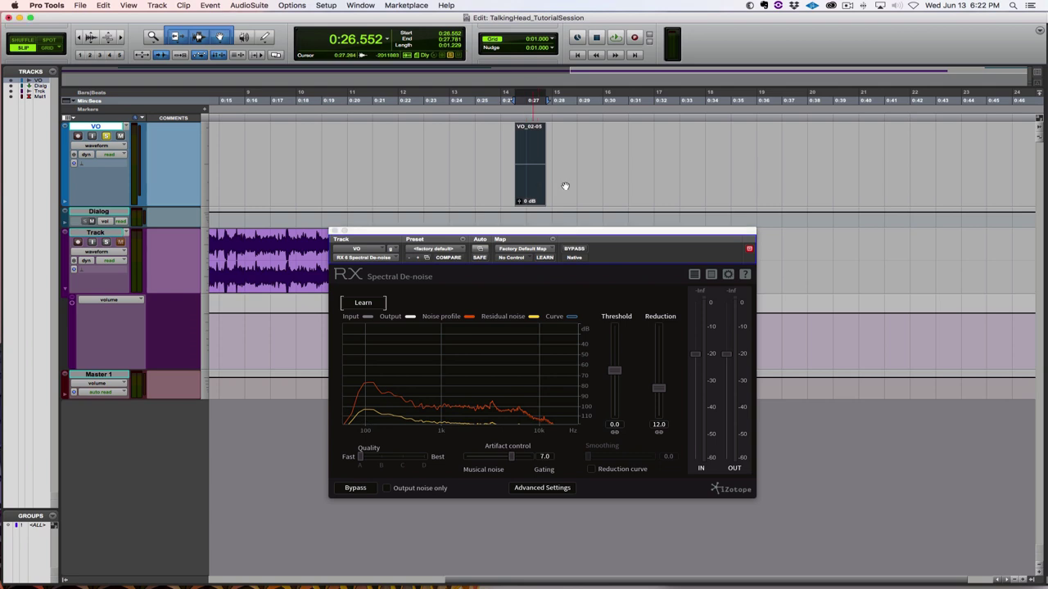
pyautogui.moveTo(538, 189); pyautogui.dragTo(920, 186)
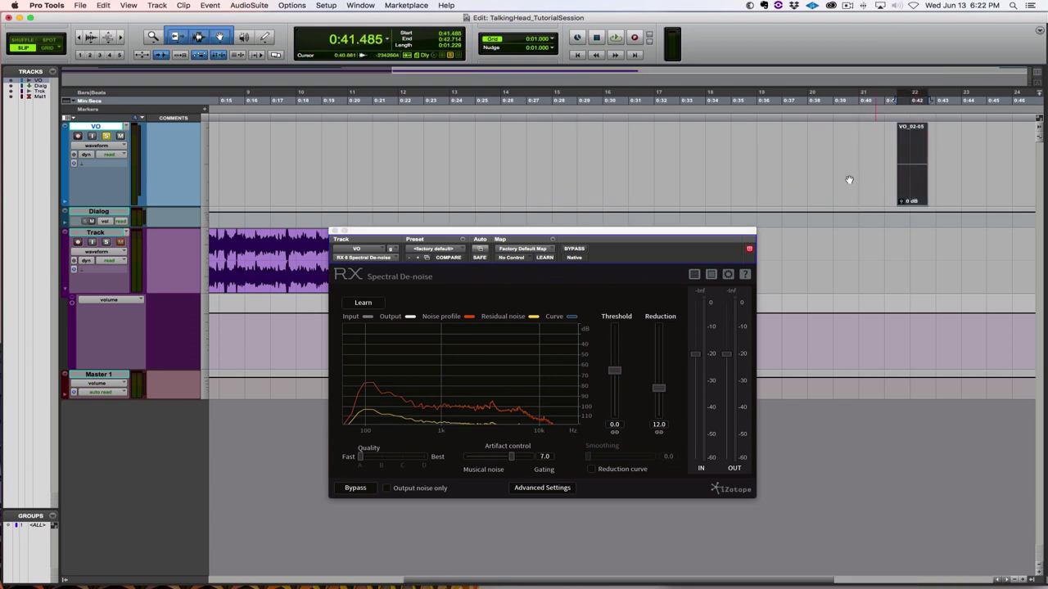
# - Audition the main voice-over clip VO-MDc_02-01 through Spectral De-noise and close the plug-in
pyautogui.hscroll(-10, 708, 185)
pyautogui.click(465, 203)
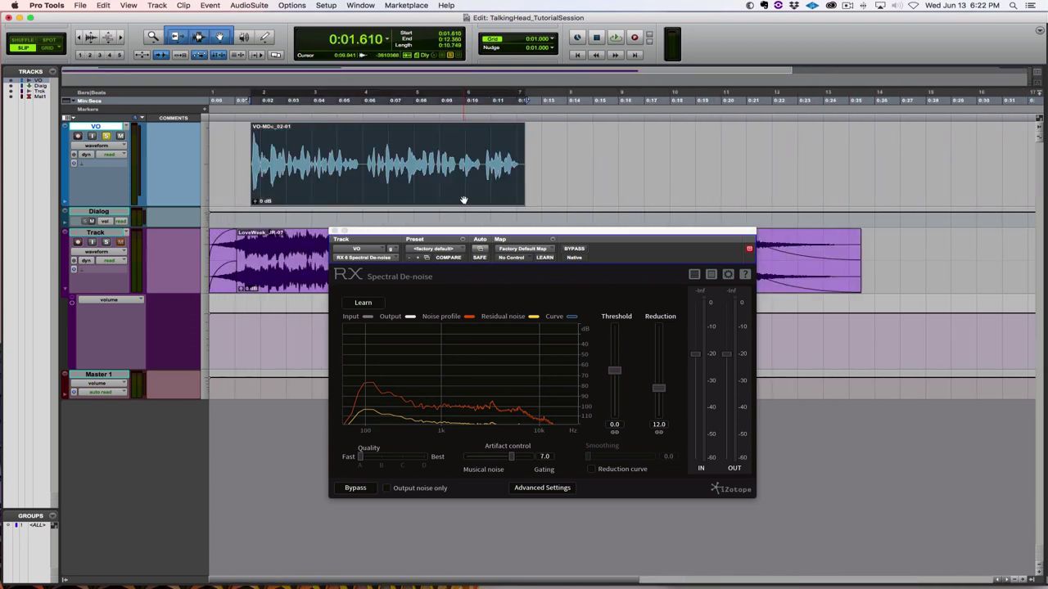
pyautogui.press('space')
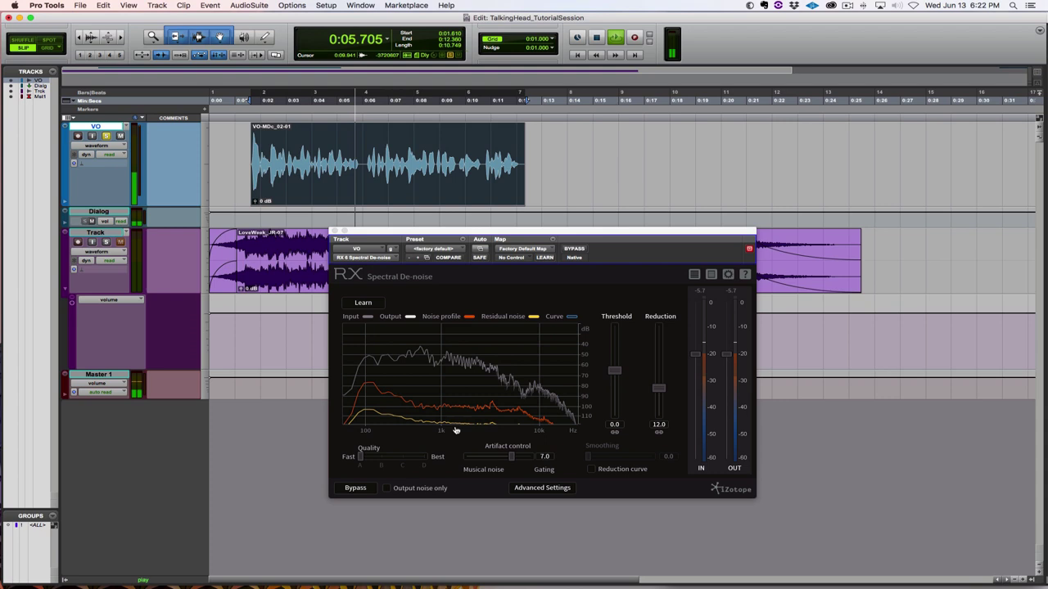
pyautogui.press('space')
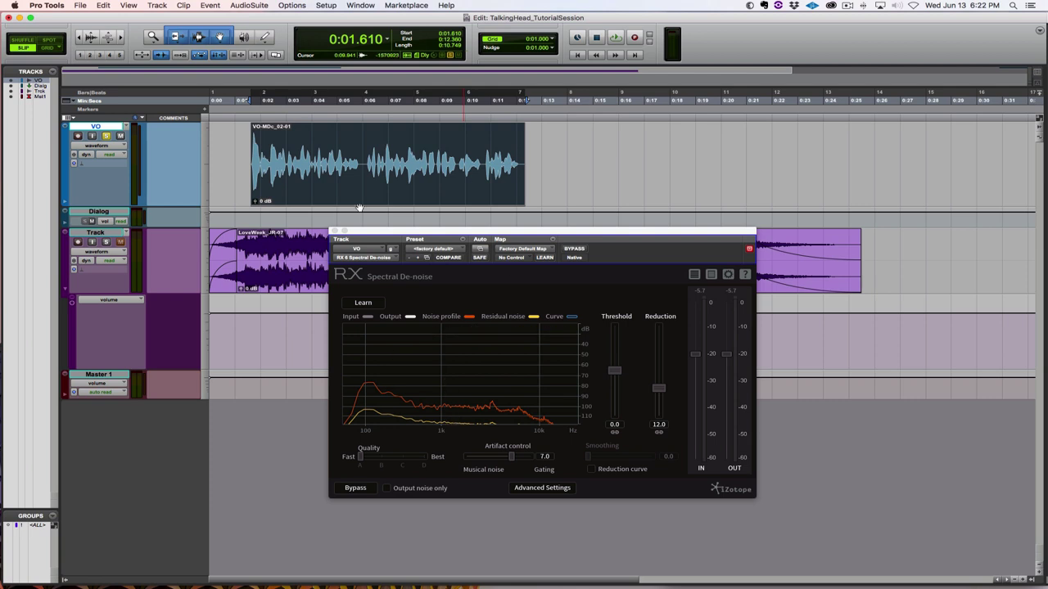
pyautogui.click(335, 232)
# - Show the Mix window, inspect the bypassed Q10 equalizer in VO's second insert bank and close it
pyautogui.press('super+equal')
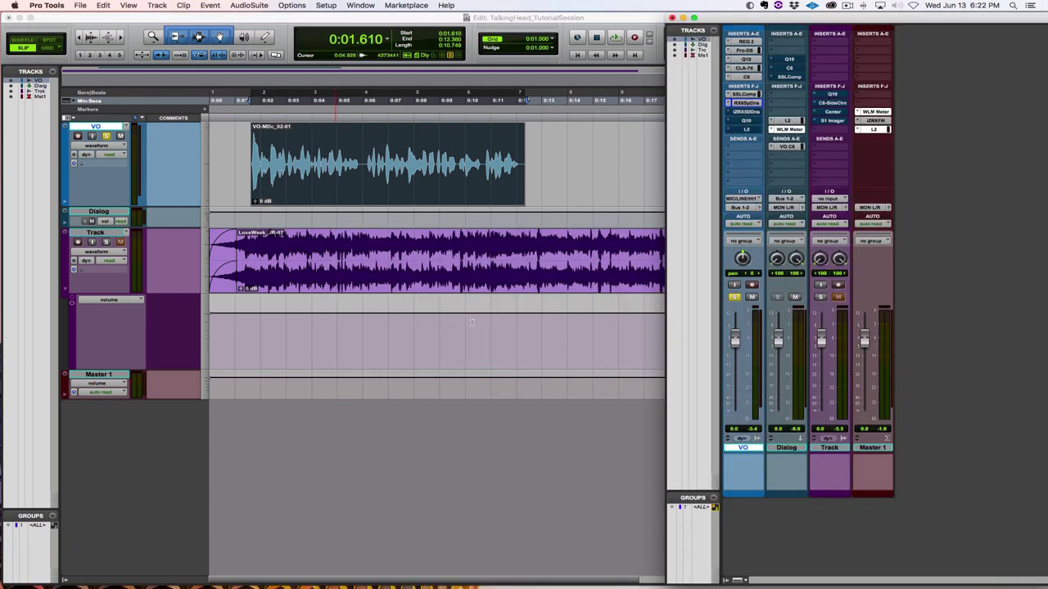
pyautogui.click(746, 121)
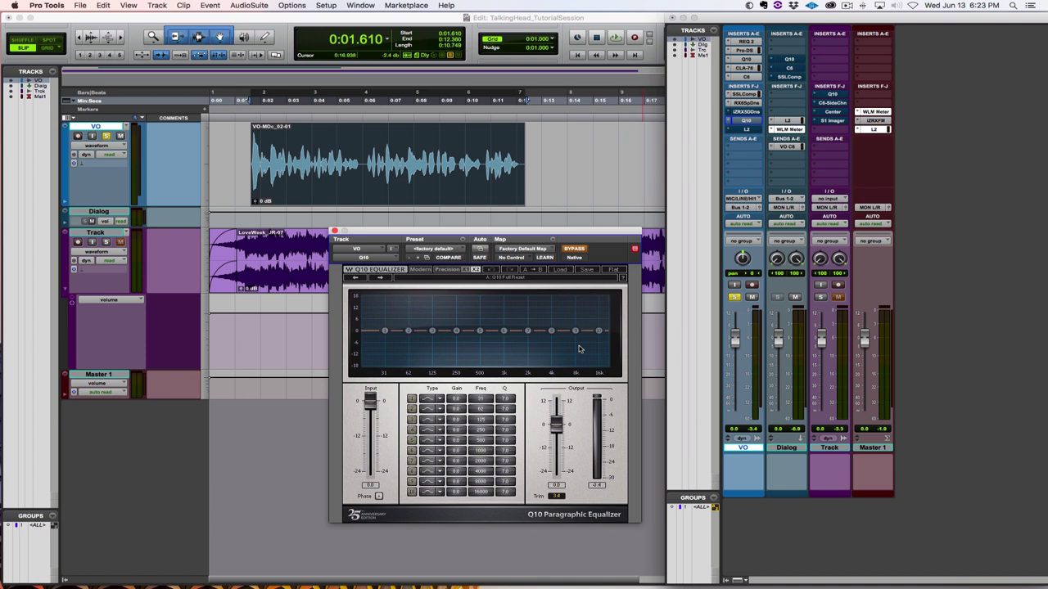
pyautogui.click(754, 122)
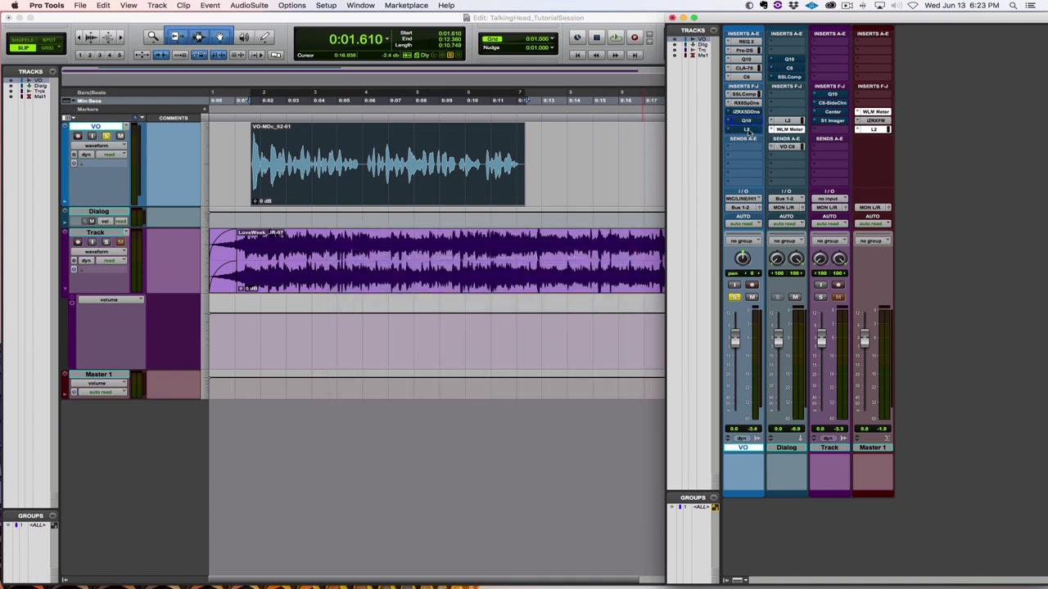
# - Open the L2 limiter on VO and the WLM loudness meter on Dialog, arranging the two plug-in windows without overlap
pyautogui.click(748, 129)
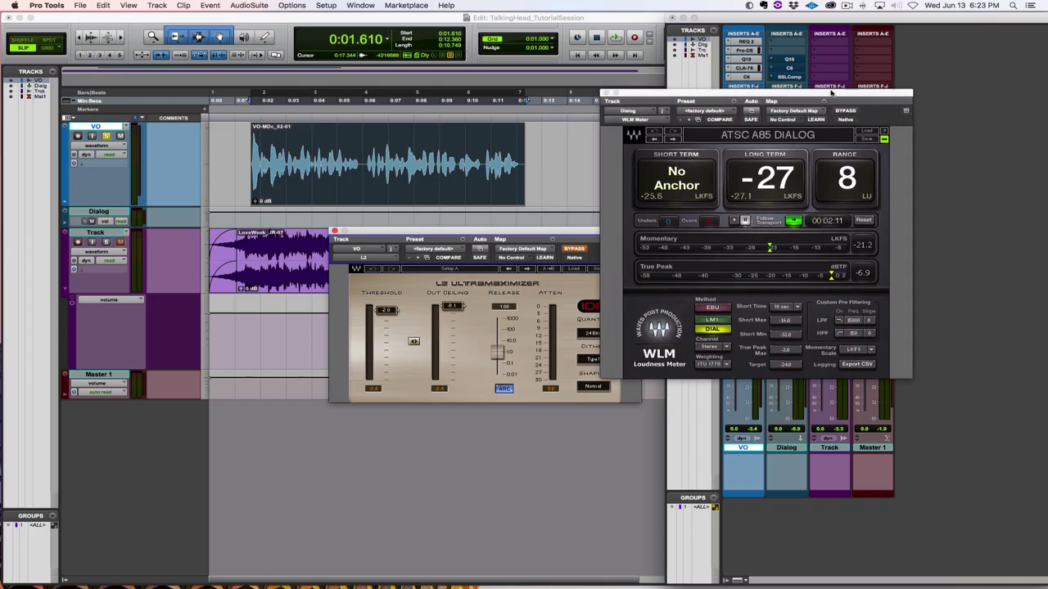
pyautogui.moveTo(832, 93); pyautogui.dragTo(848, 142)
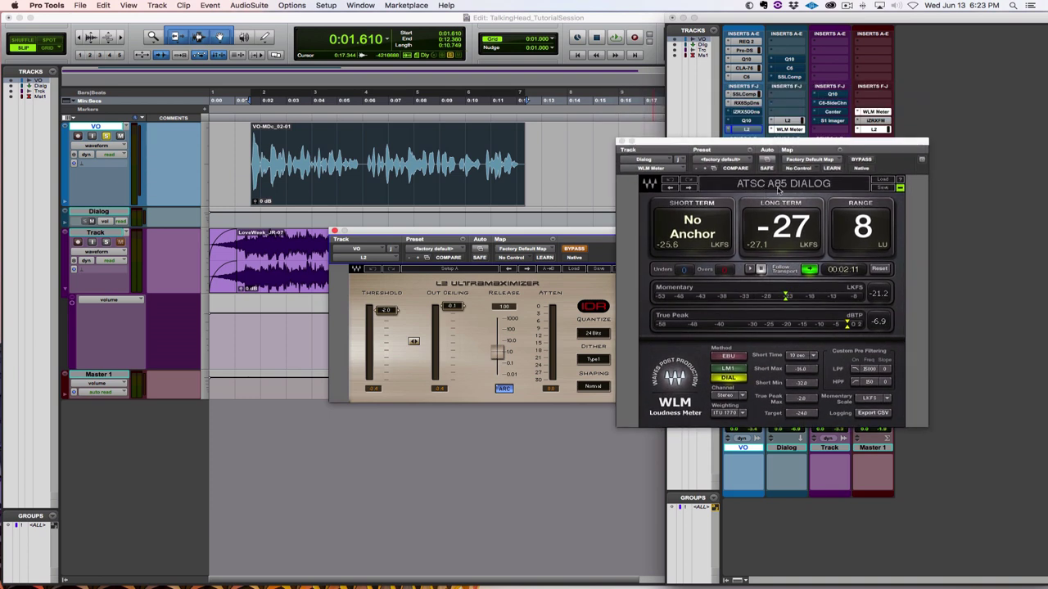
pyautogui.moveTo(798, 149); pyautogui.dragTo(837, 140)
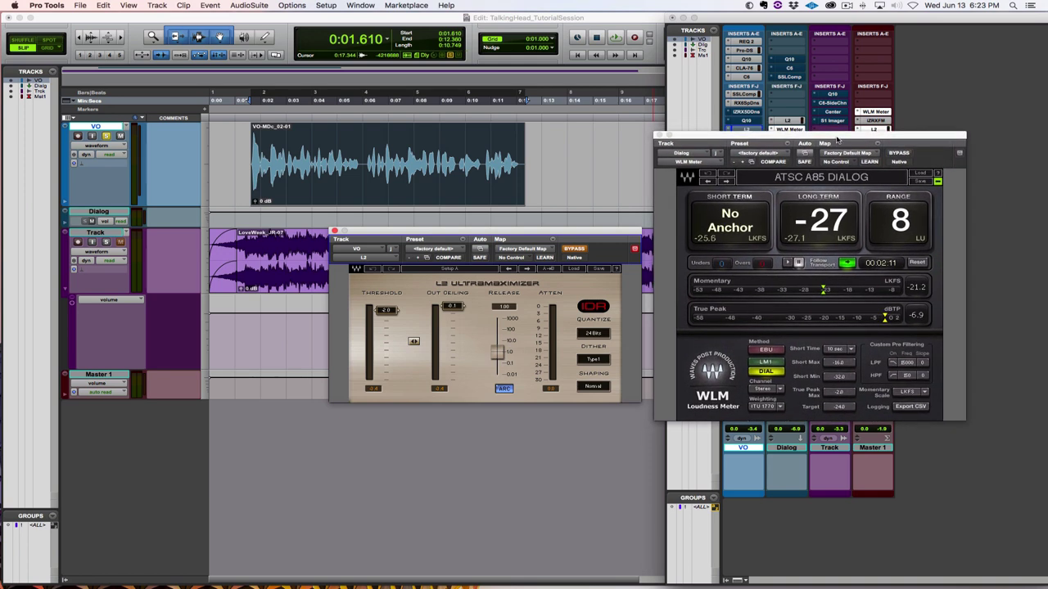
pyautogui.moveTo(835, 142); pyautogui.dragTo(877, 273)
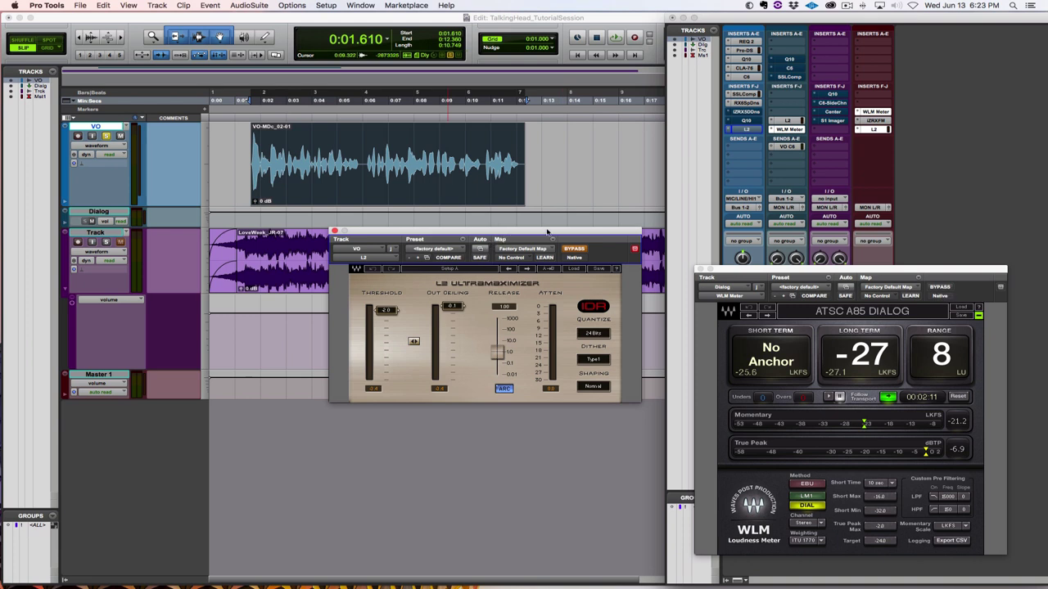
# - Audition the voice-over with VO's L2 bypassed and active against the WLM meter, leave L2 active and close both plug-ins
pyautogui.press('space')
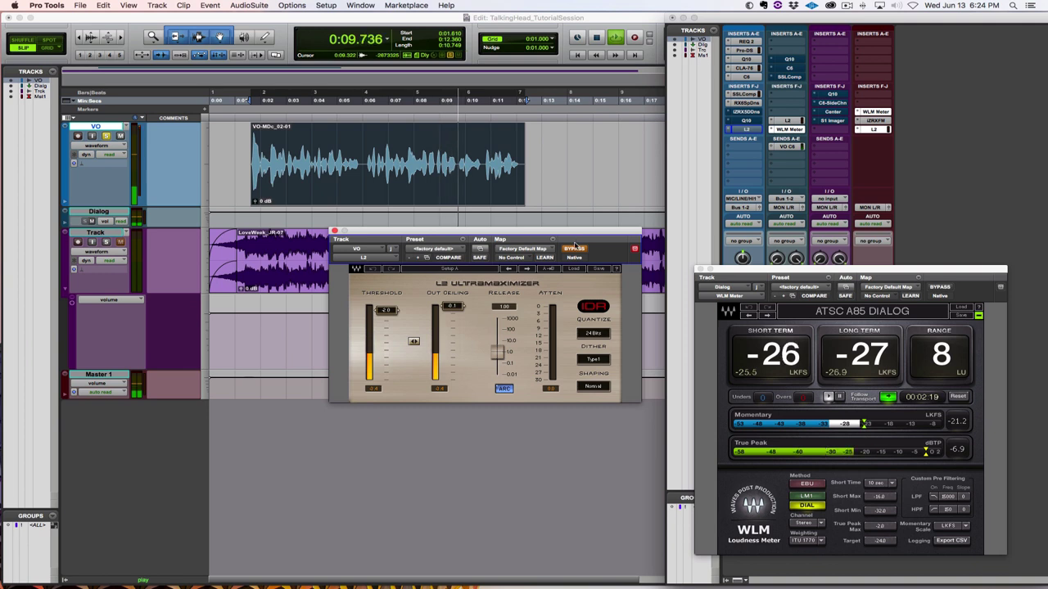
pyautogui.press('space')
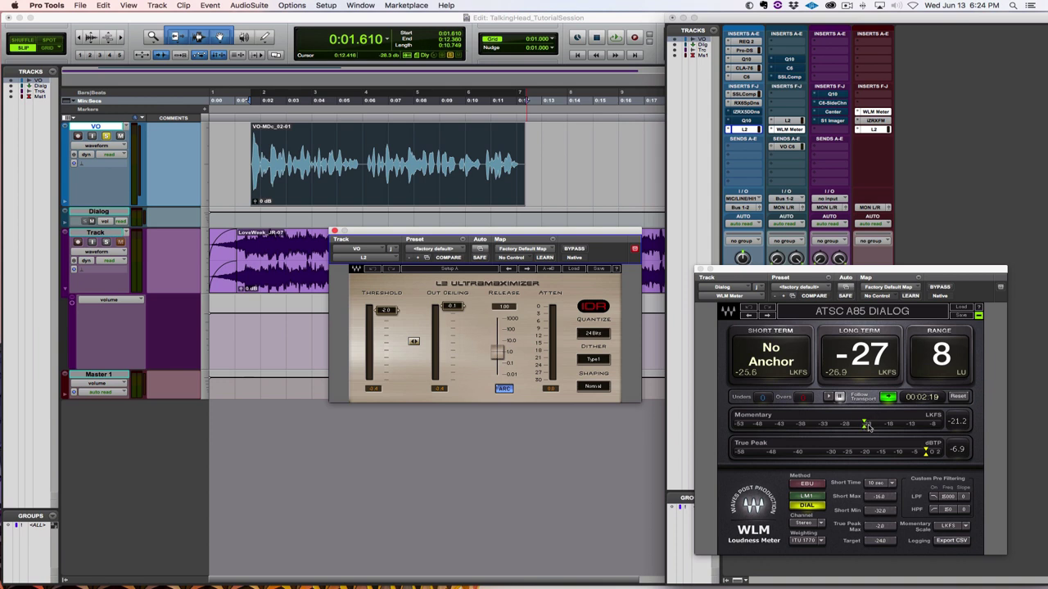
pyautogui.press('space')
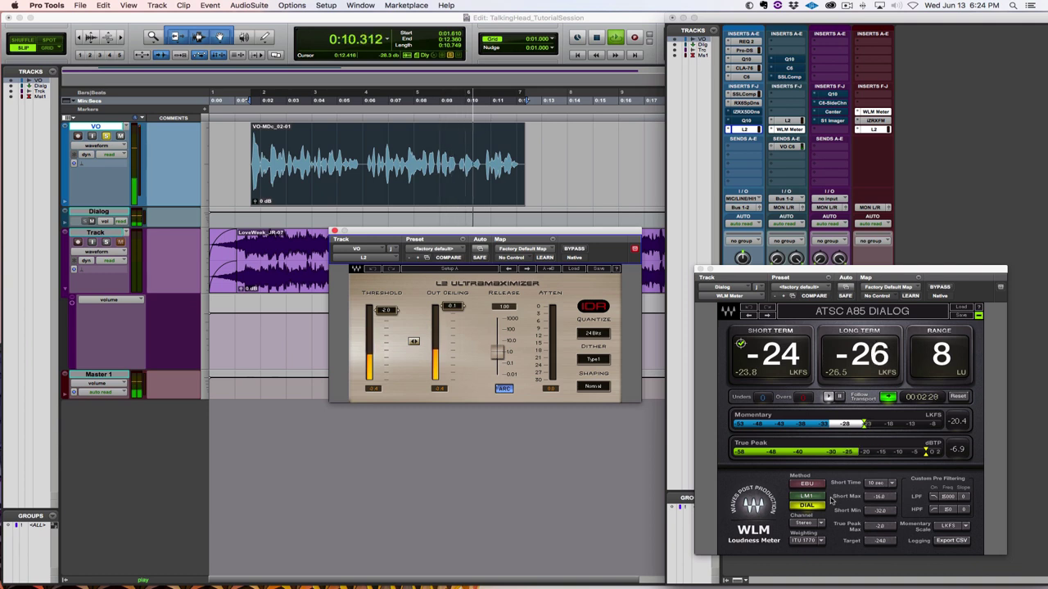
pyautogui.press('space')
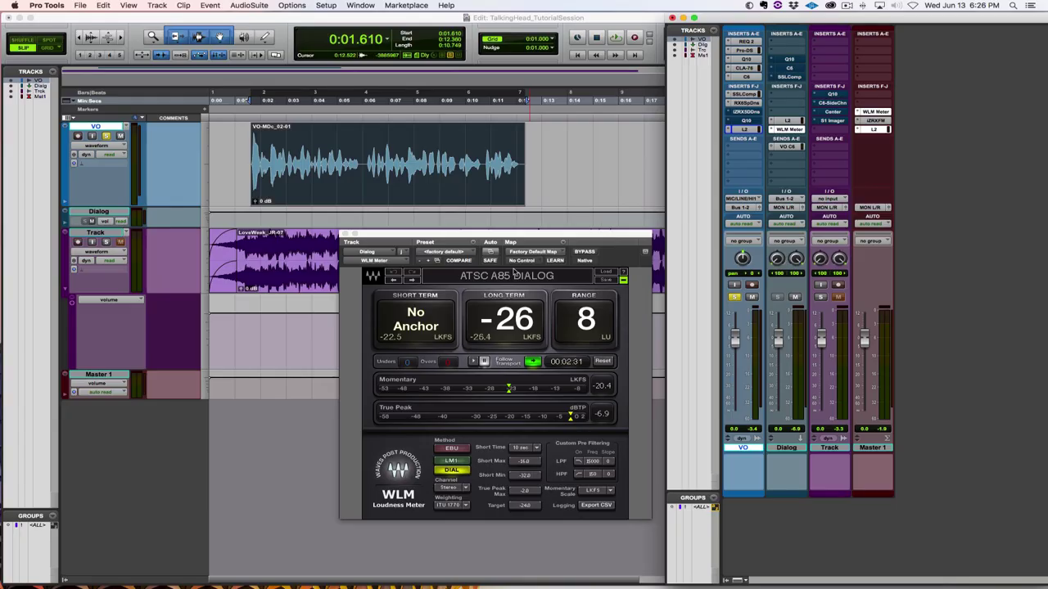
pyautogui.click(344, 233)
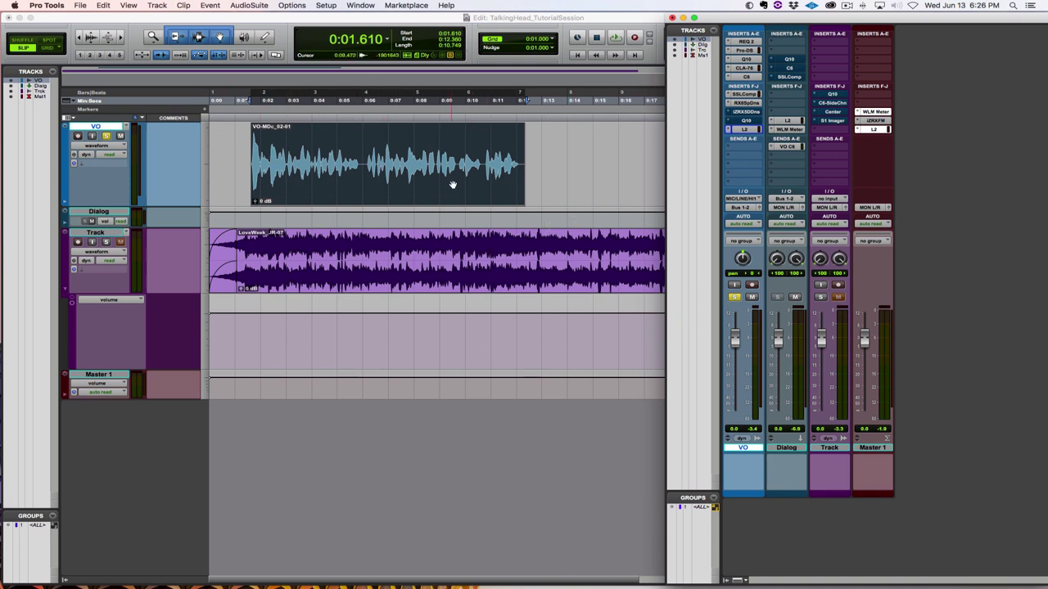
# - Unsolo the VO track during playback to hear the voice-over together with the music, and stop playback
pyautogui.press('space')
pyautogui.press('super+equal')
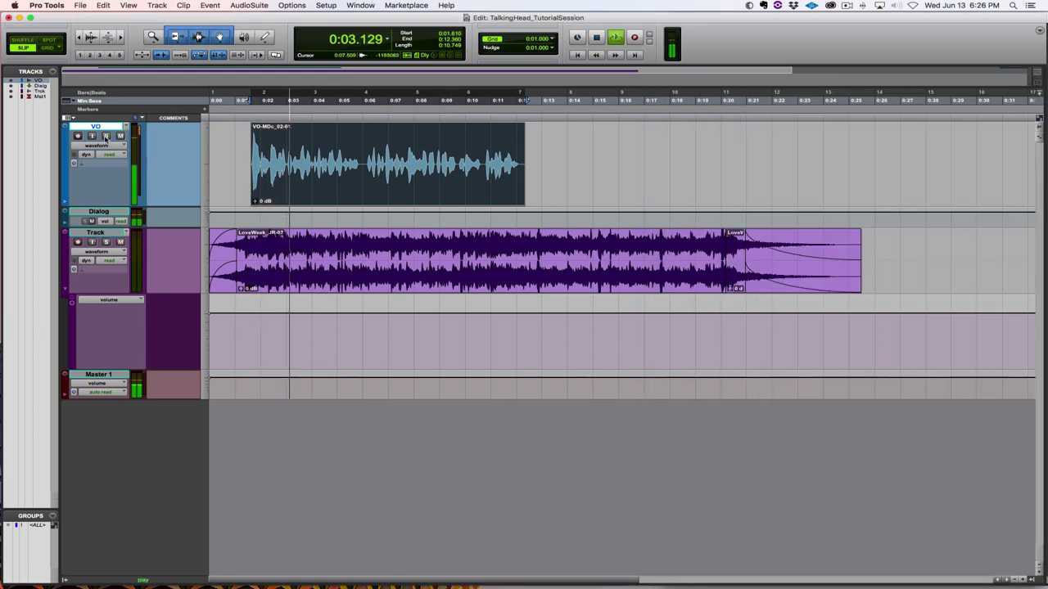
pyautogui.click(105, 136)
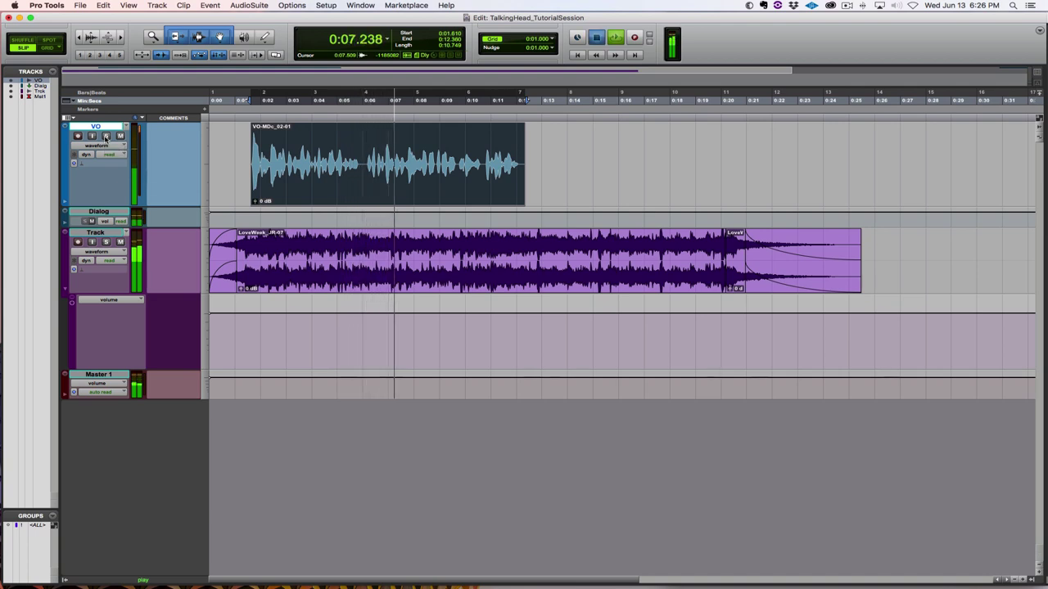
pyautogui.press('space')
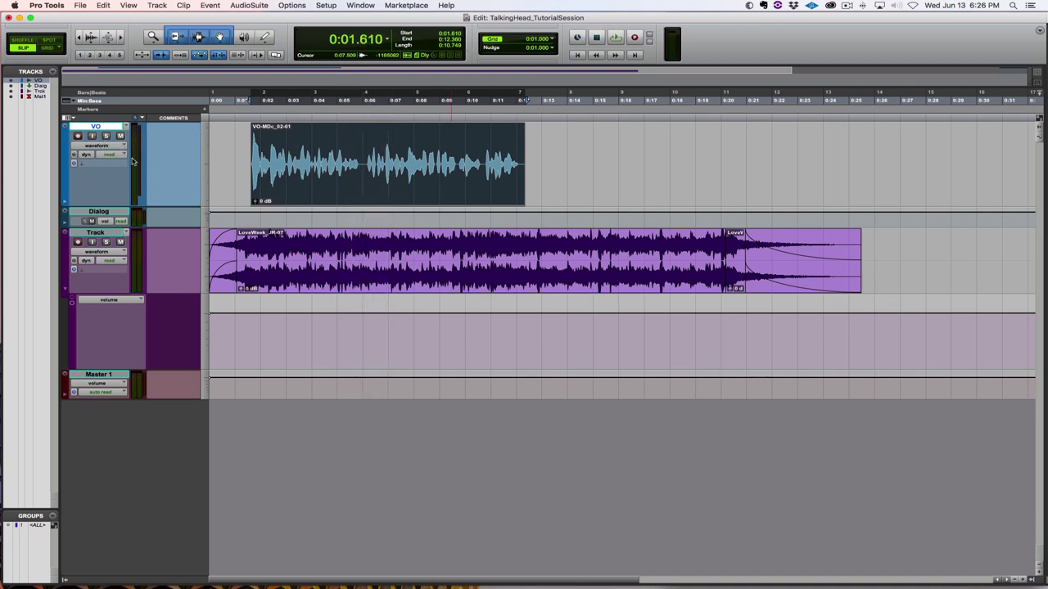
# - Lower the music Track's fader to -14.2 dB in the Mix window while the mix plays, and stop playback
pyautogui.press('super+equal')
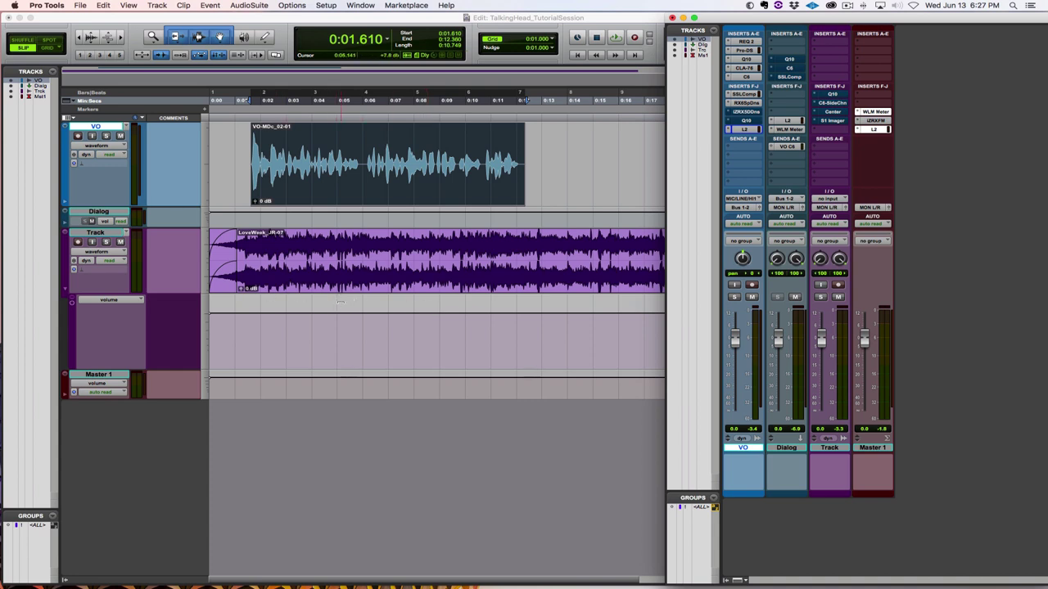
pyautogui.press('space')
pyautogui.press('super+equal')
pyautogui.press('super+equal')
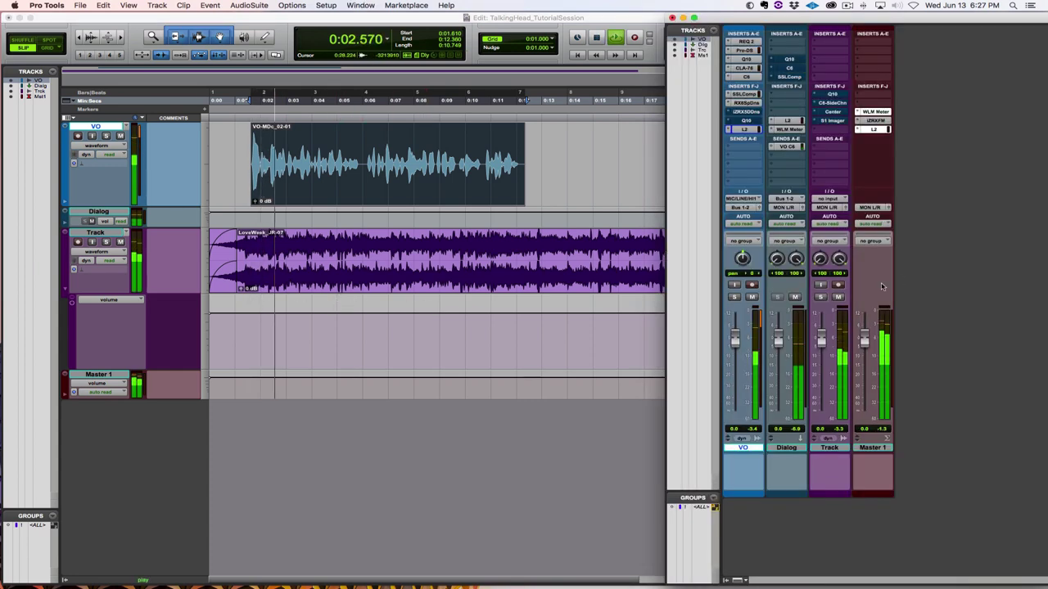
pyautogui.moveTo(821, 337); pyautogui.dragTo(820, 364)
pyautogui.press('space')
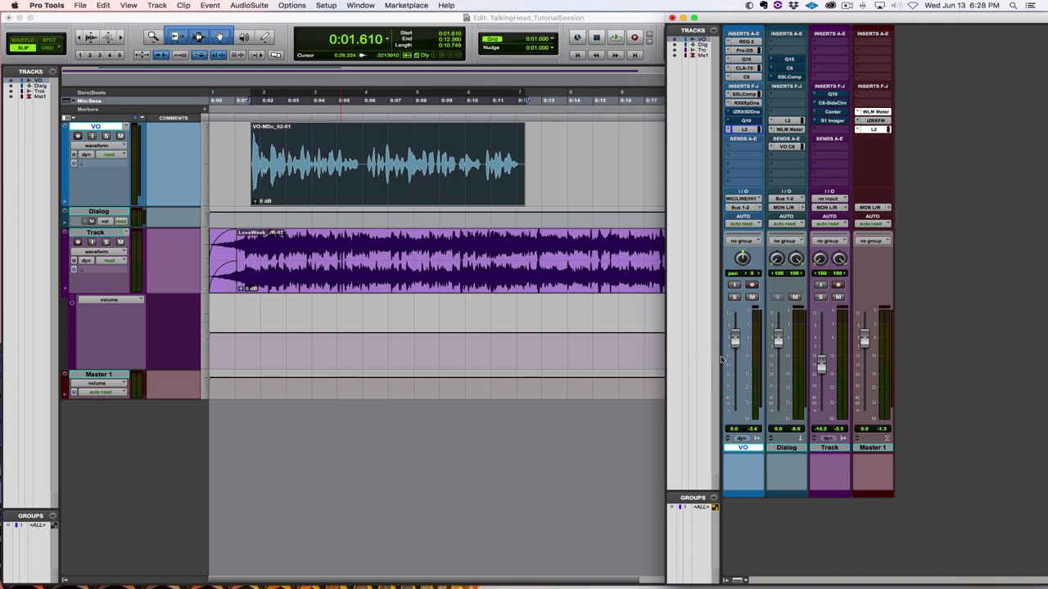
# - Open the Q10 equalizer on the music Track, take it out of bypass and start playback
pyautogui.click(832, 94)
pyautogui.moveTo(550, 237); pyautogui.dragTo(575, 282)
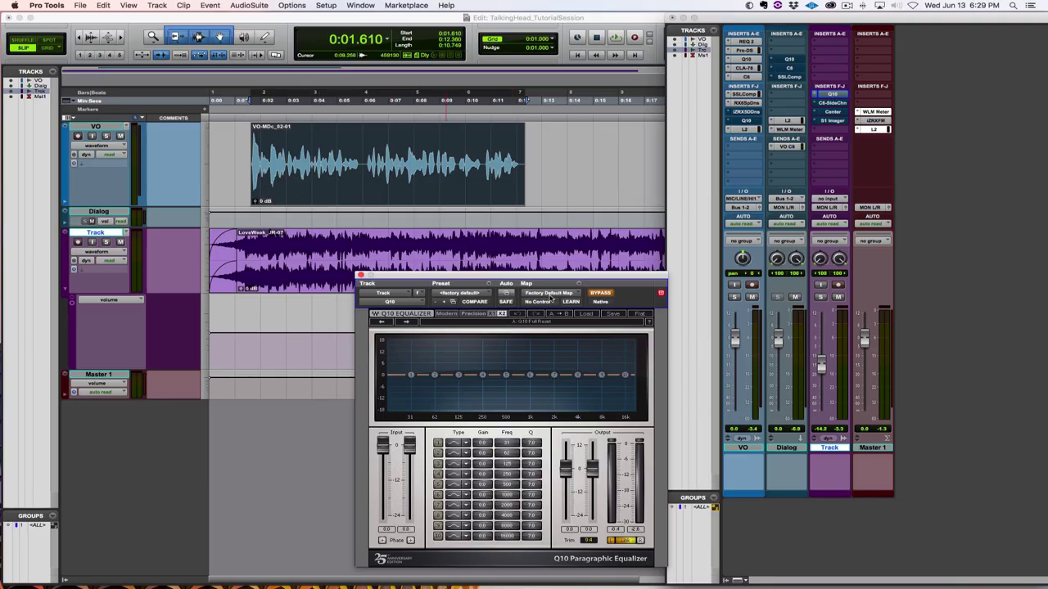
pyautogui.click(603, 294)
pyautogui.press('space')
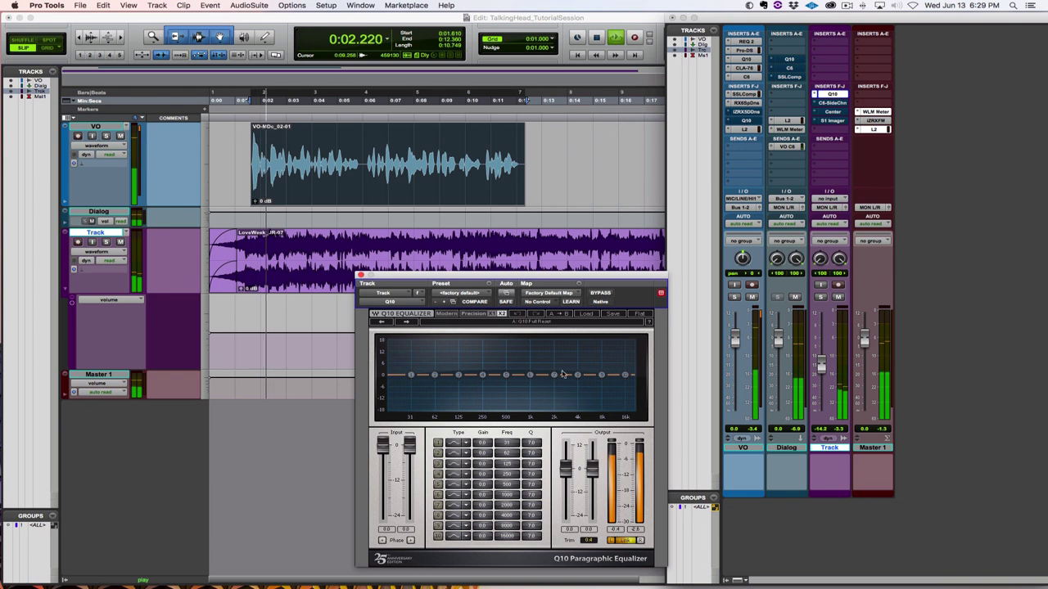
# - Sweep boosted Q10 bands 6, 4 and 7 on the music and turn them into slight cuts at about 1172 Hz, 302 Hz and 1.9 kHz
pyautogui.moveTo(530, 374); pyautogui.dragTo(533, 342)
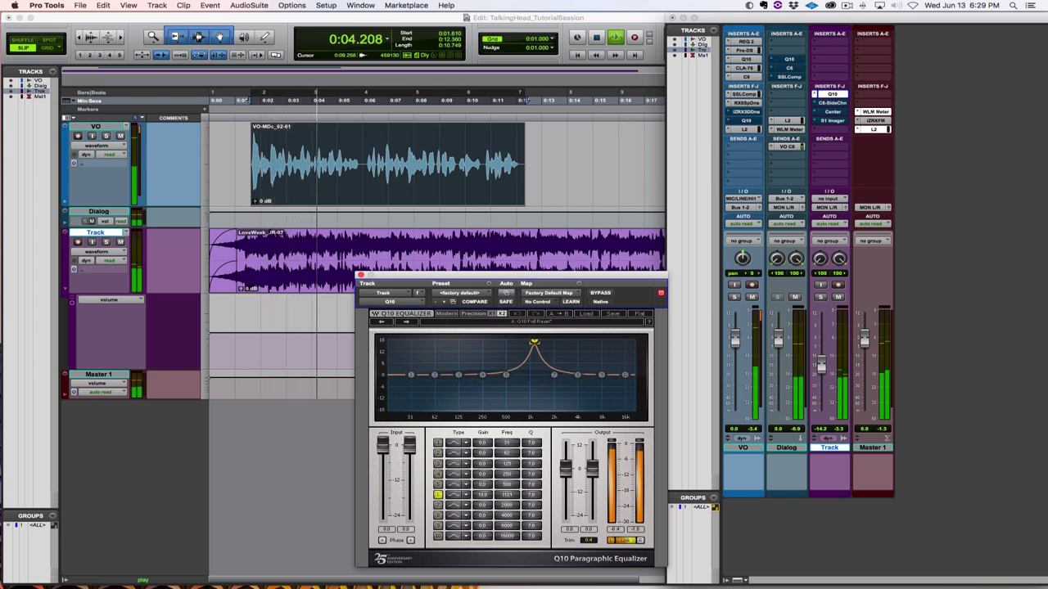
pyautogui.moveTo(534, 344); pyautogui.dragTo(535, 343)
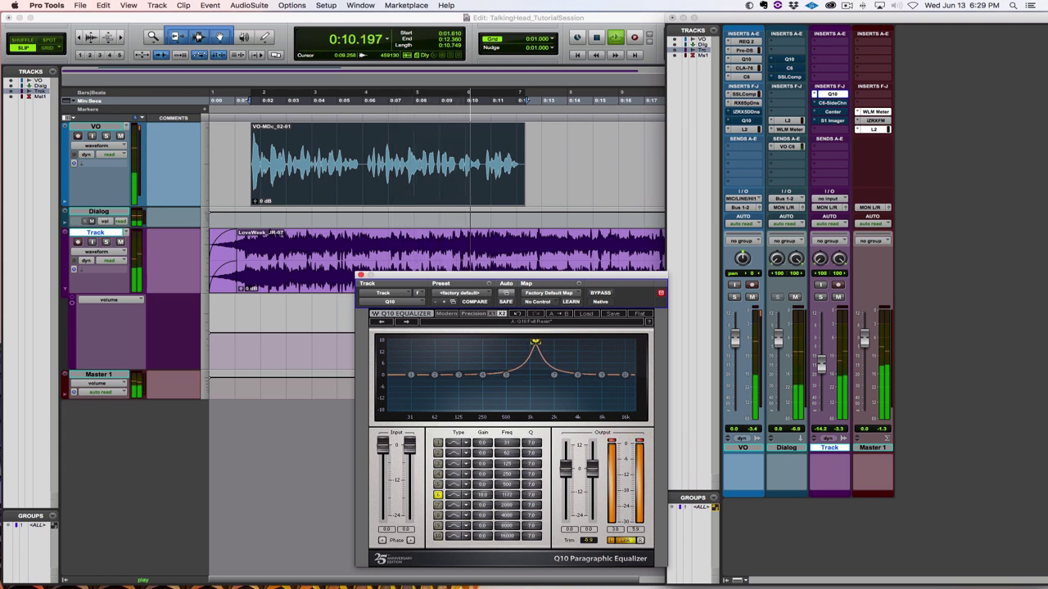
pyautogui.moveTo(535, 343); pyautogui.dragTo(489, 341)
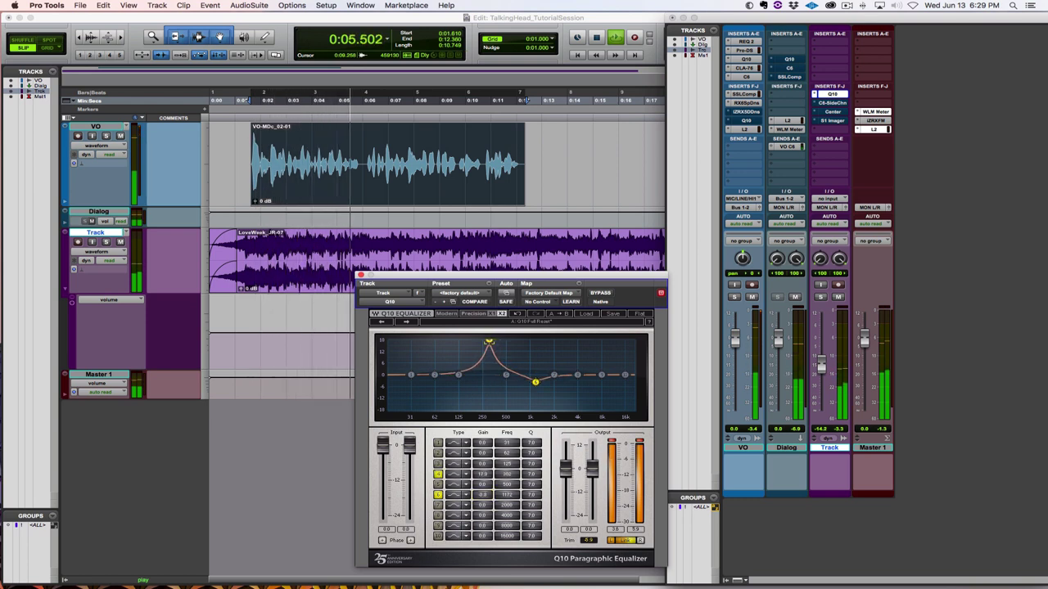
pyautogui.moveTo(489, 341); pyautogui.dragTo(488, 379)
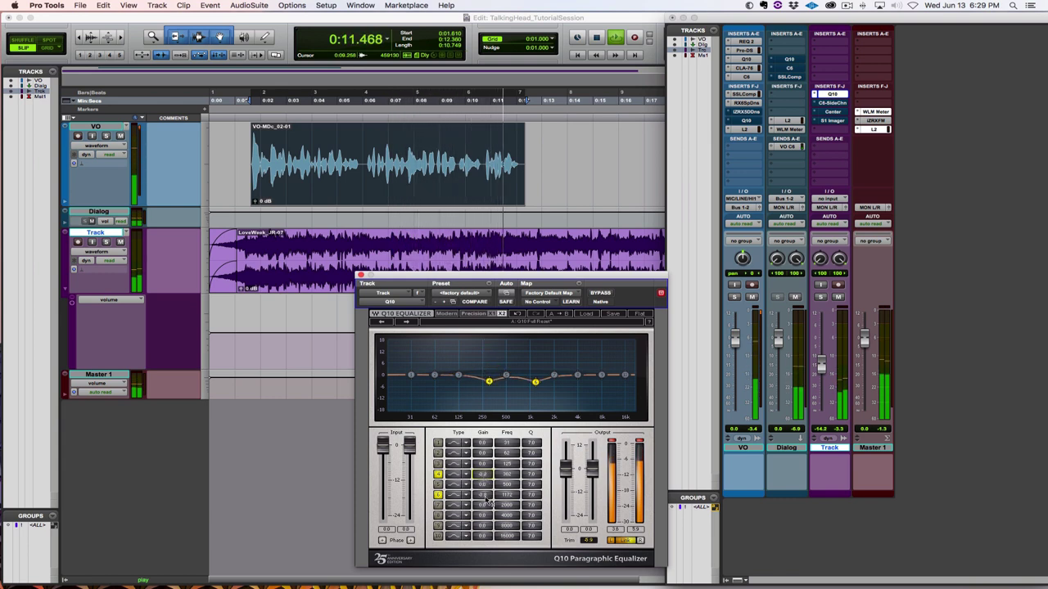
pyautogui.moveTo(554, 375); pyautogui.dragTo(551, 341)
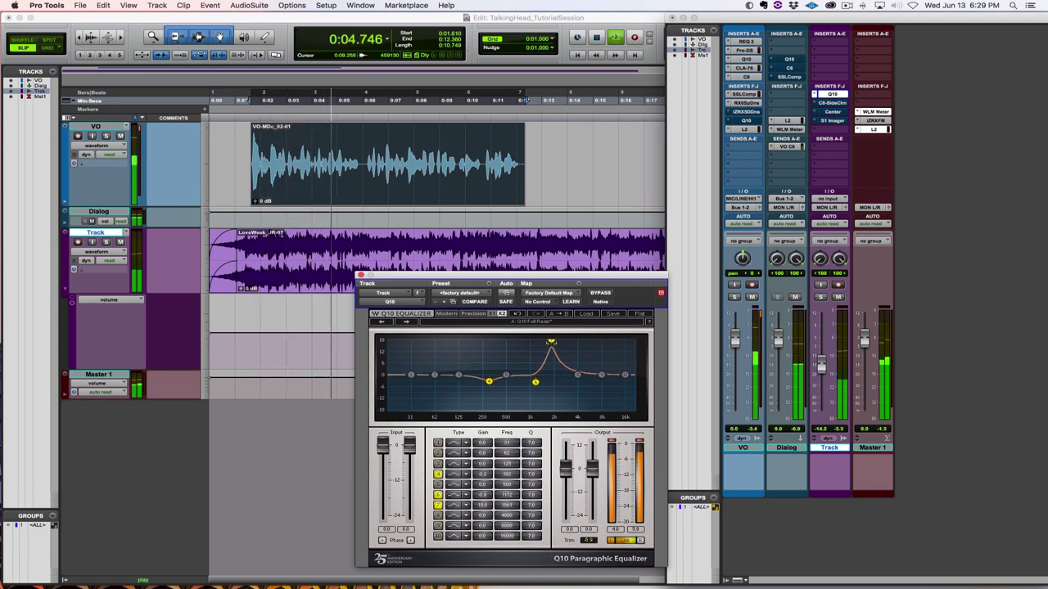
pyautogui.moveTo(550, 342); pyautogui.dragTo(550, 379)
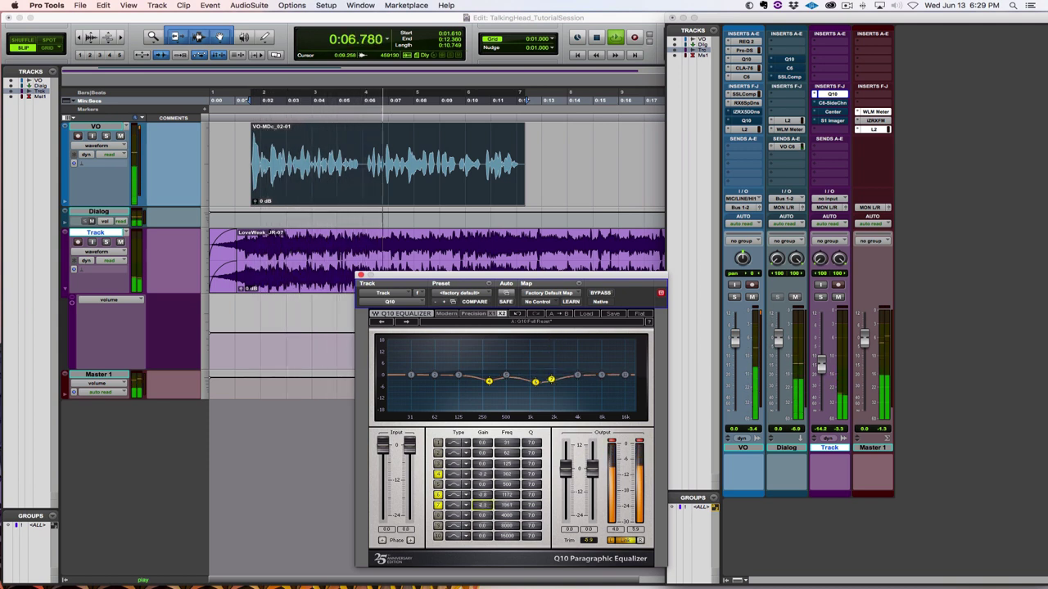
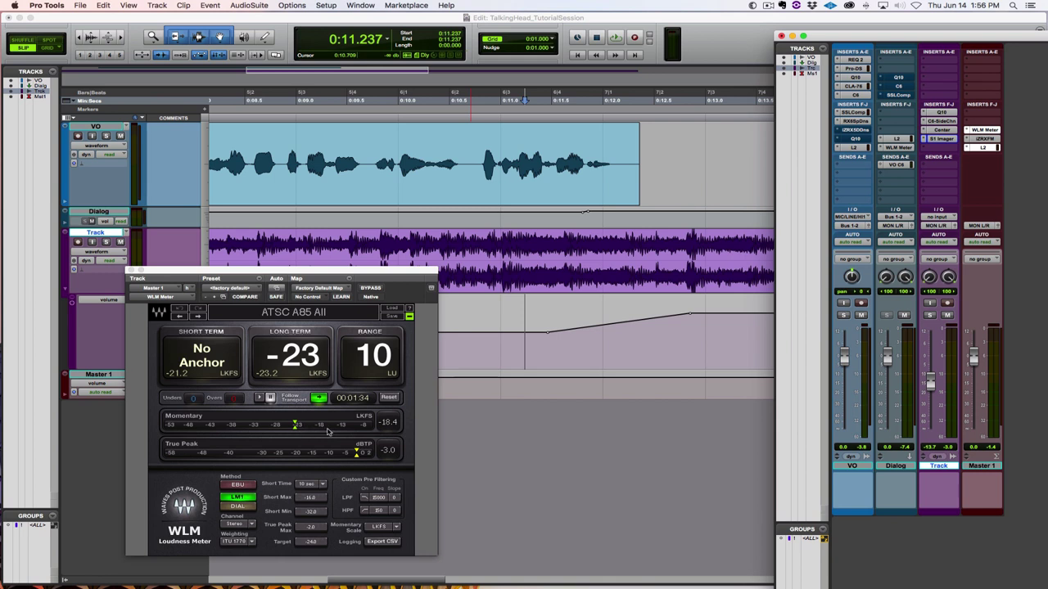
# - Lower the music Track's volume automation breakpoint at the end of the ramp after the voice-over, and play the transition
pyautogui.moveTo(693, 316); pyautogui.dragTo(692, 324)
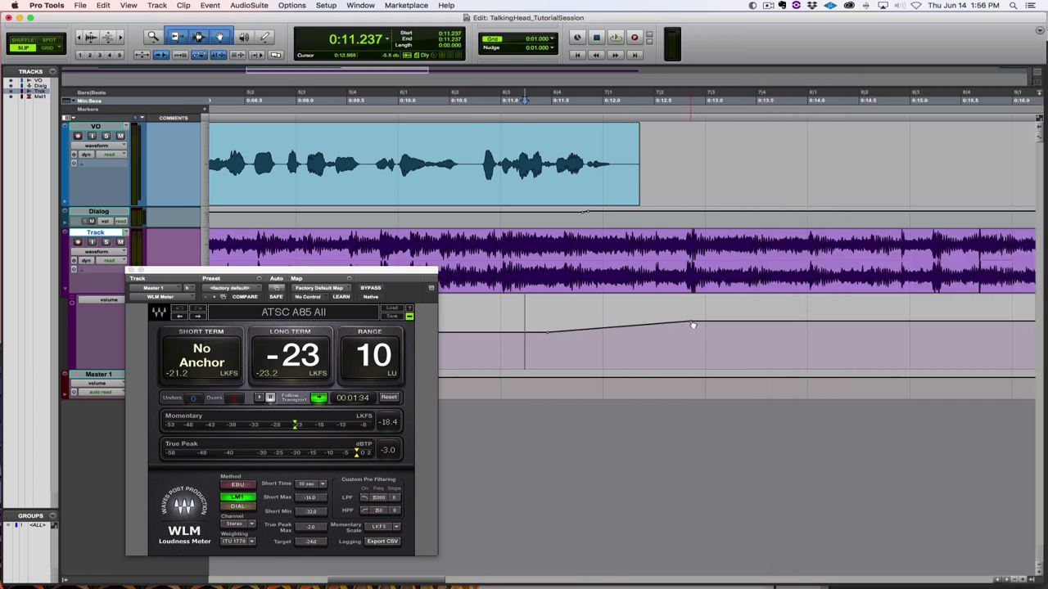
pyautogui.press('space')
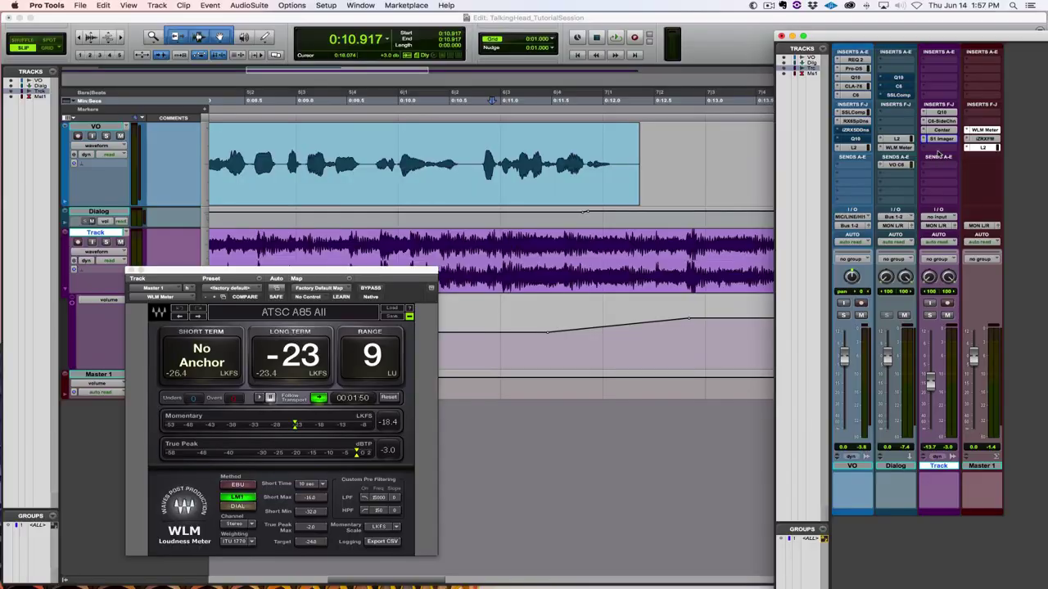
# - Open the Q10 on the music Track and add Band 4 Gain to its automated parameters
pyautogui.click(949, 114)
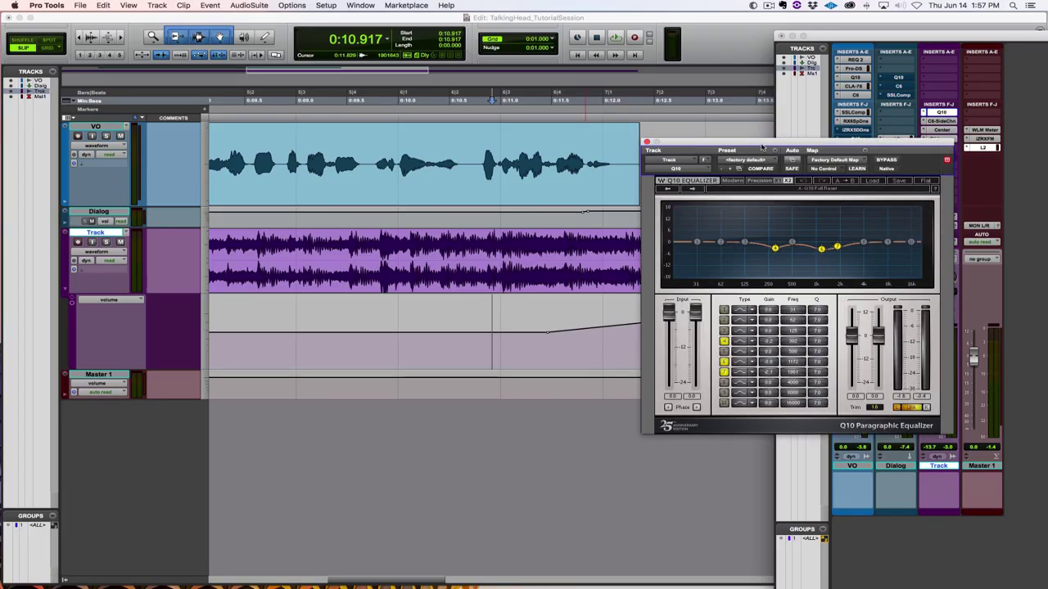
pyautogui.moveTo(762, 146); pyautogui.dragTo(748, 205)
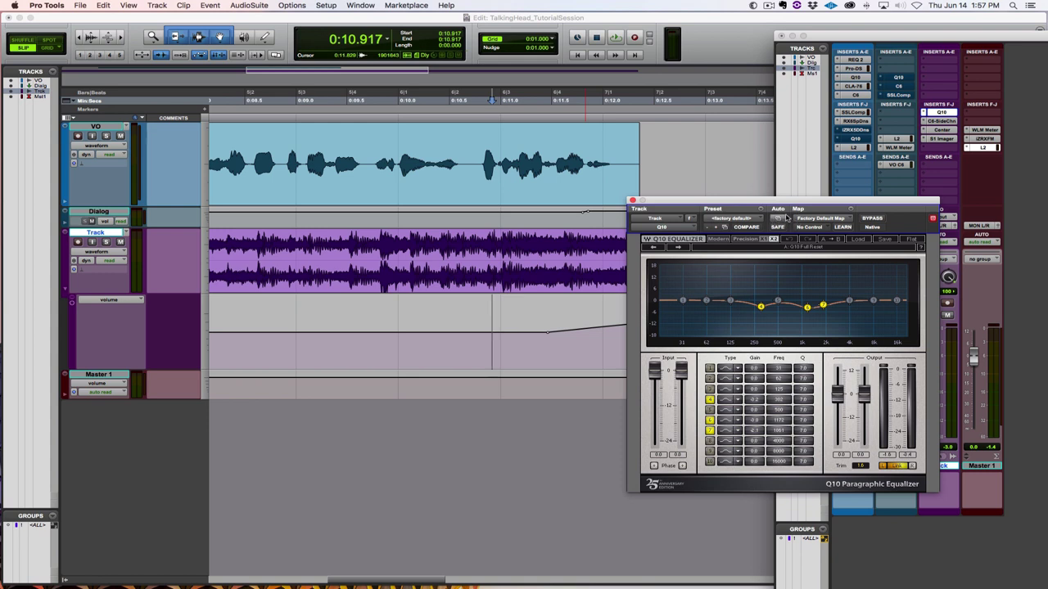
pyautogui.click(778, 220)
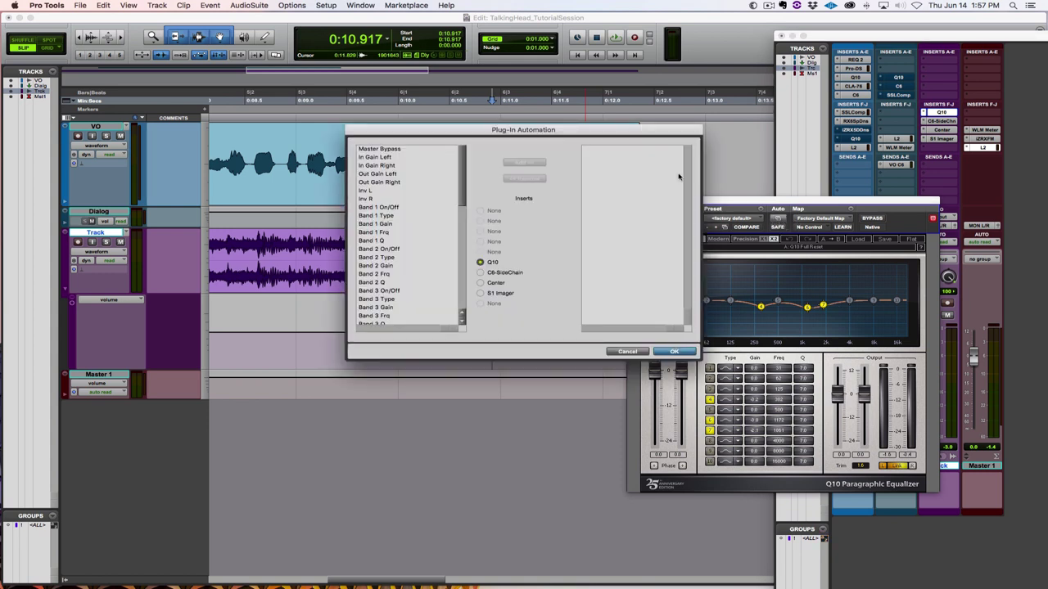
pyautogui.scroll(-10, 400, 233)
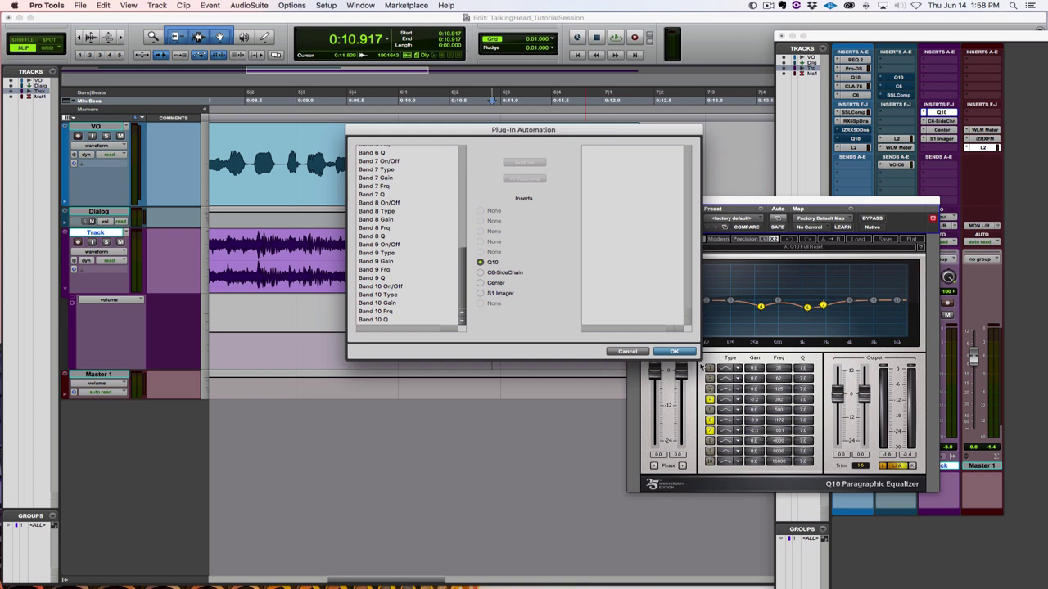
pyautogui.scroll(5, 411, 248)
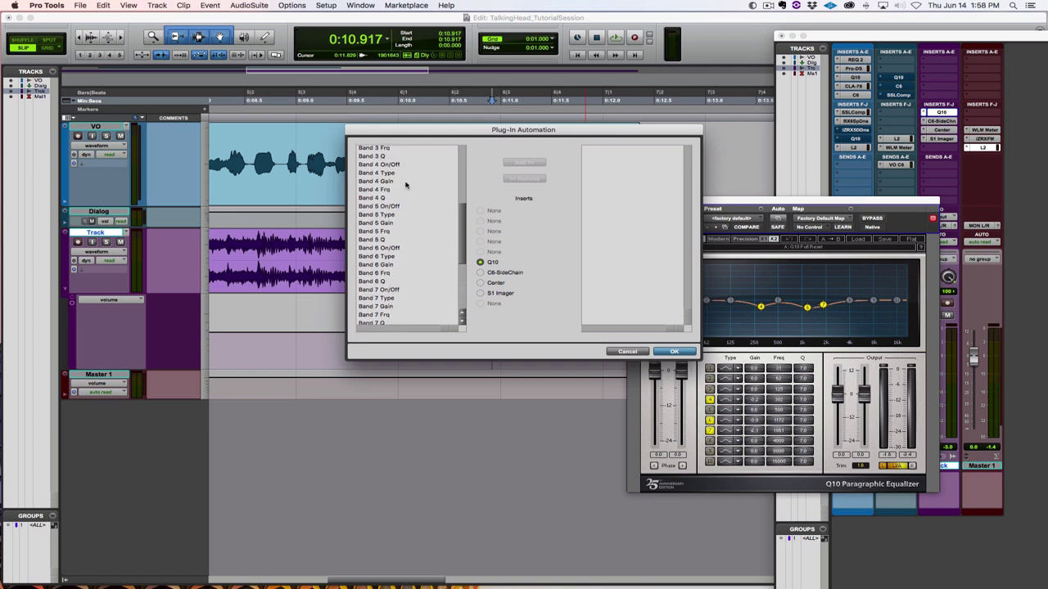
pyautogui.click(404, 182)
pyautogui.click(532, 163)
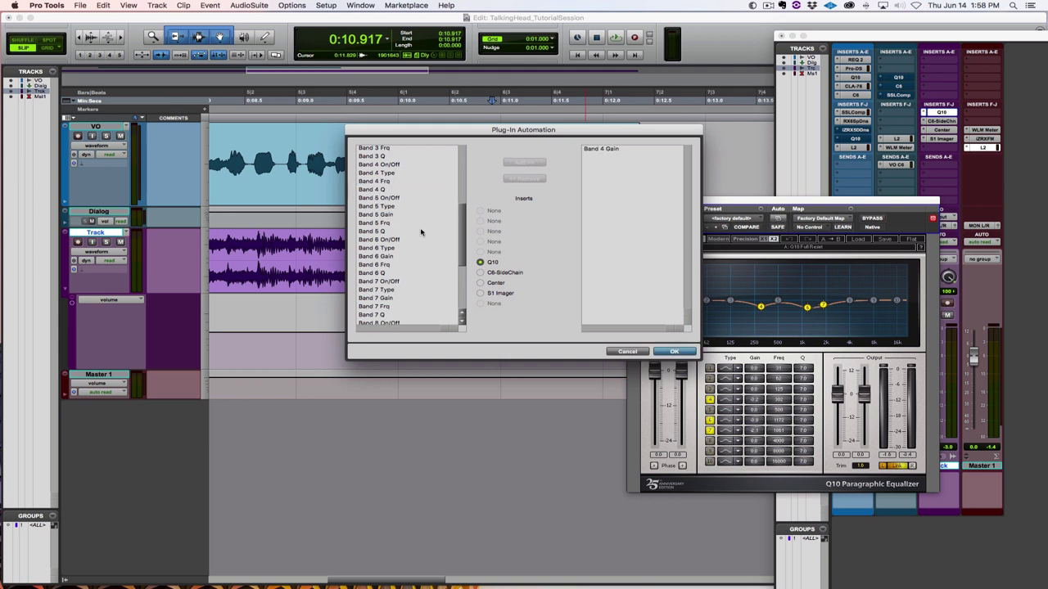
# - Add Band 6 Gain and Band 7 Gain to the Q10's automated parameters, confirm, and close the equalizer window
pyautogui.scroll(-1, 417, 236)
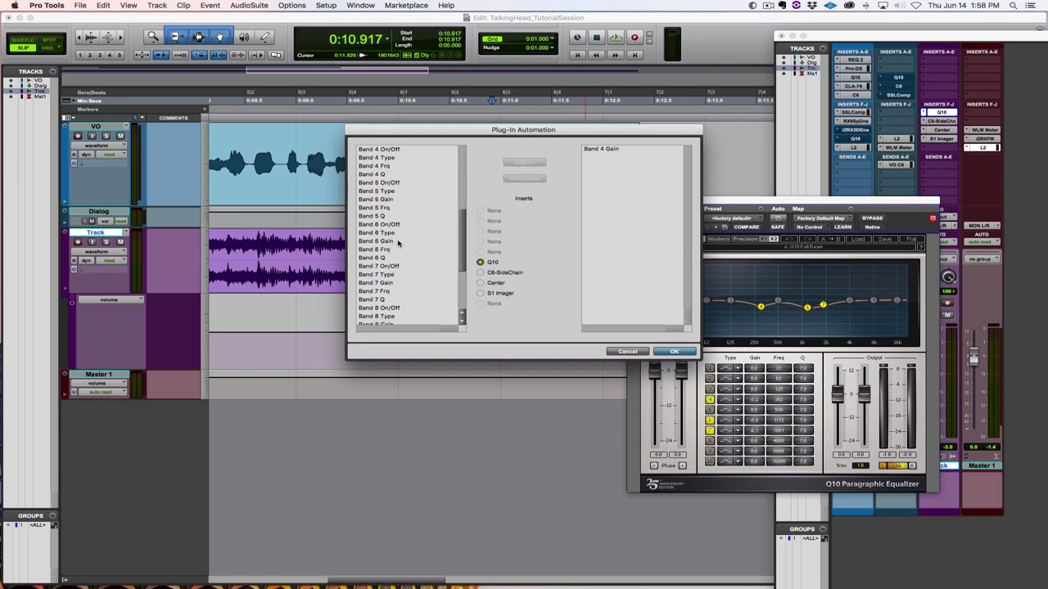
pyautogui.click(398, 241)
pyautogui.click(536, 163)
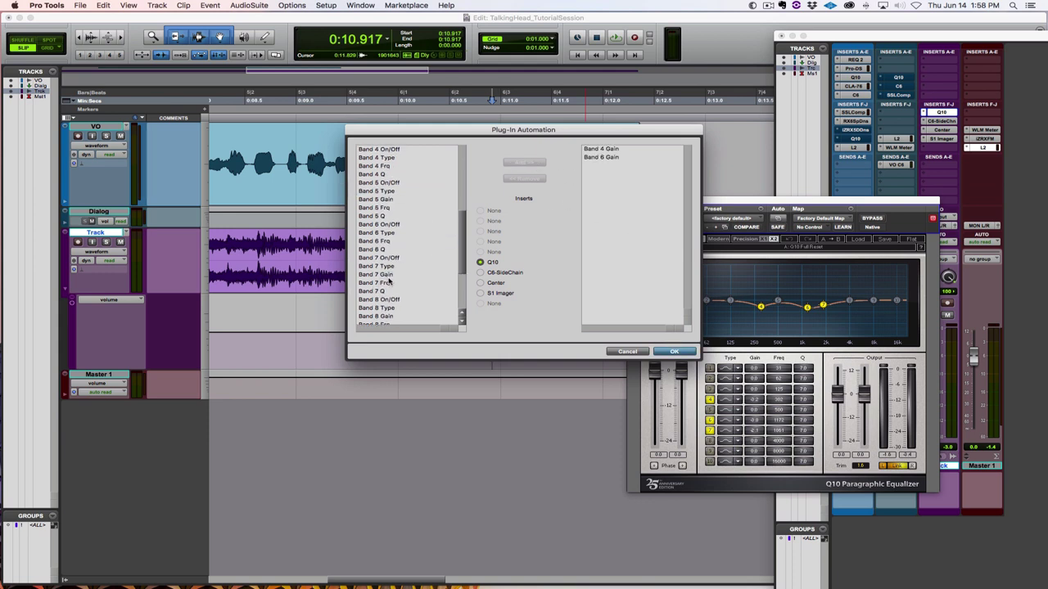
pyautogui.click(391, 275)
pyautogui.click(533, 164)
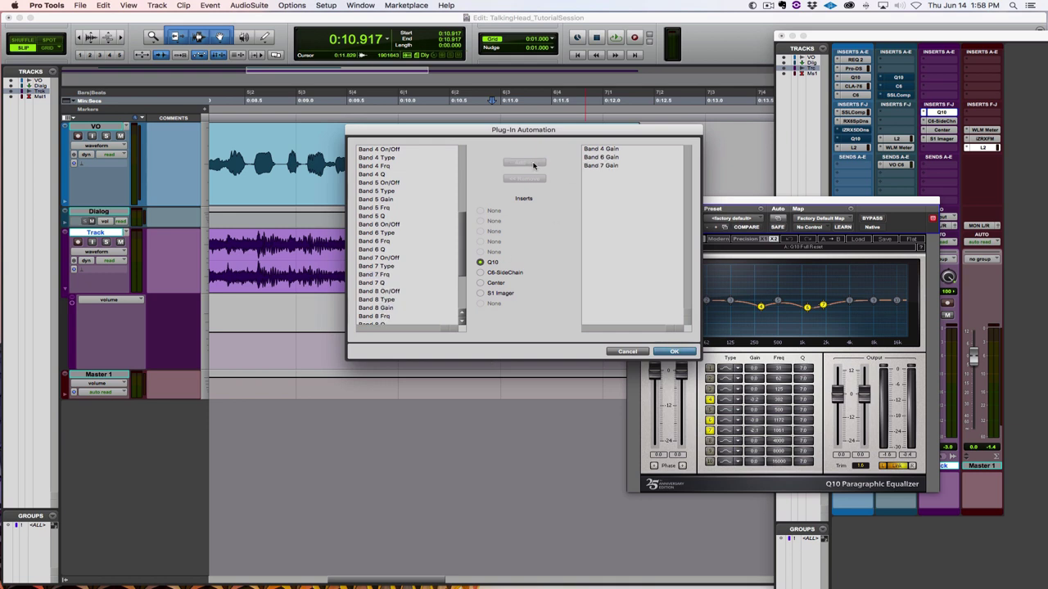
pyautogui.click(674, 351)
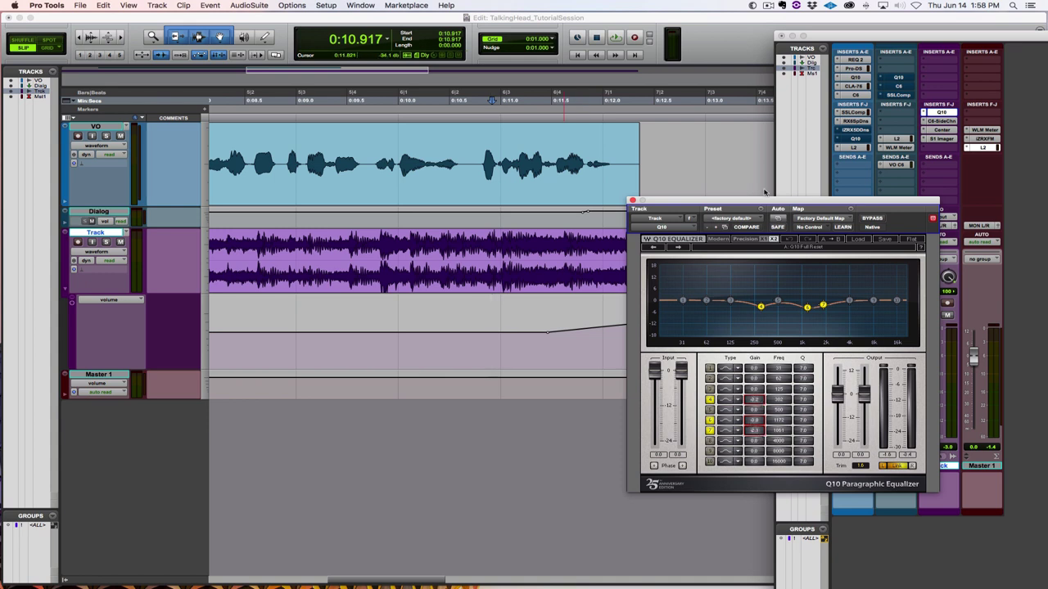
pyautogui.moveTo(763, 203); pyautogui.dragTo(822, 196)
pyautogui.press('super+w')
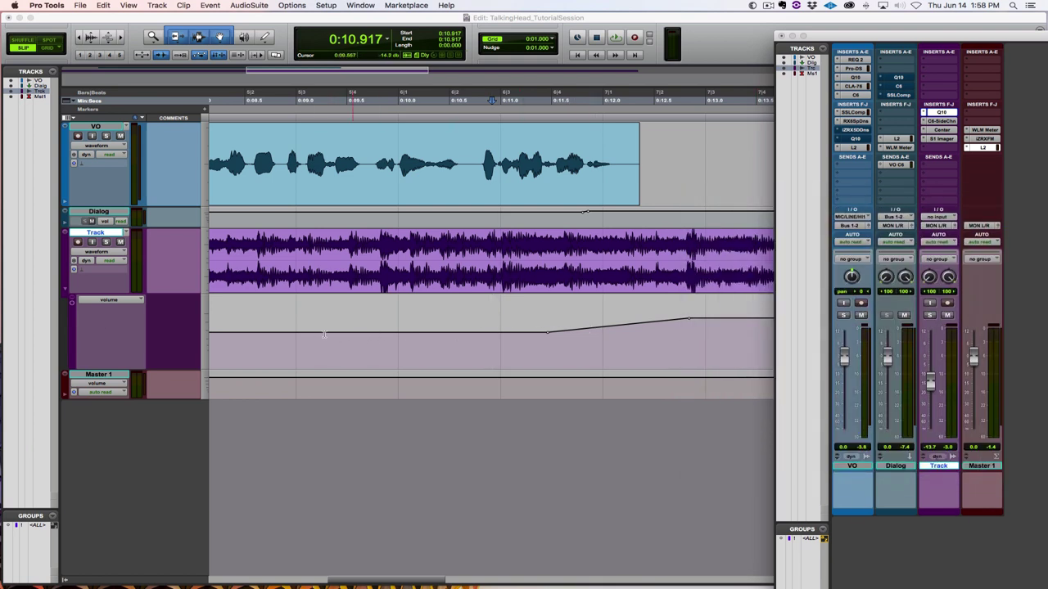
# - Add three automation lanes below the music Track for the Q10's Band 4 Gain, Band 6 Gain and Band 7 Gain
pyautogui.click(72, 305)
pyautogui.click(112, 376)
pyautogui.moveTo(156, 404)
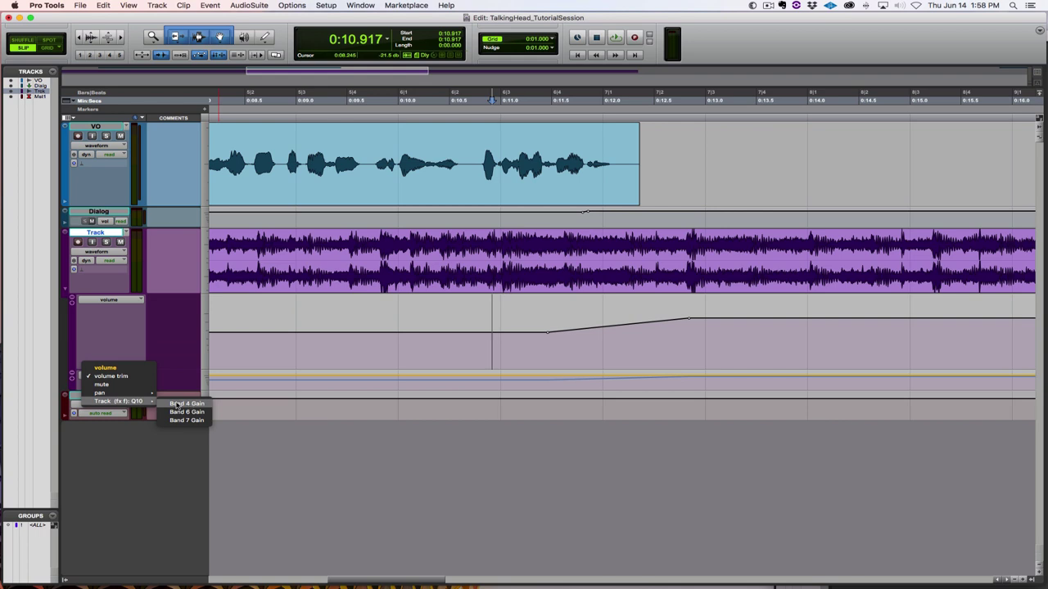
pyautogui.click(176, 404)
pyautogui.click(73, 382)
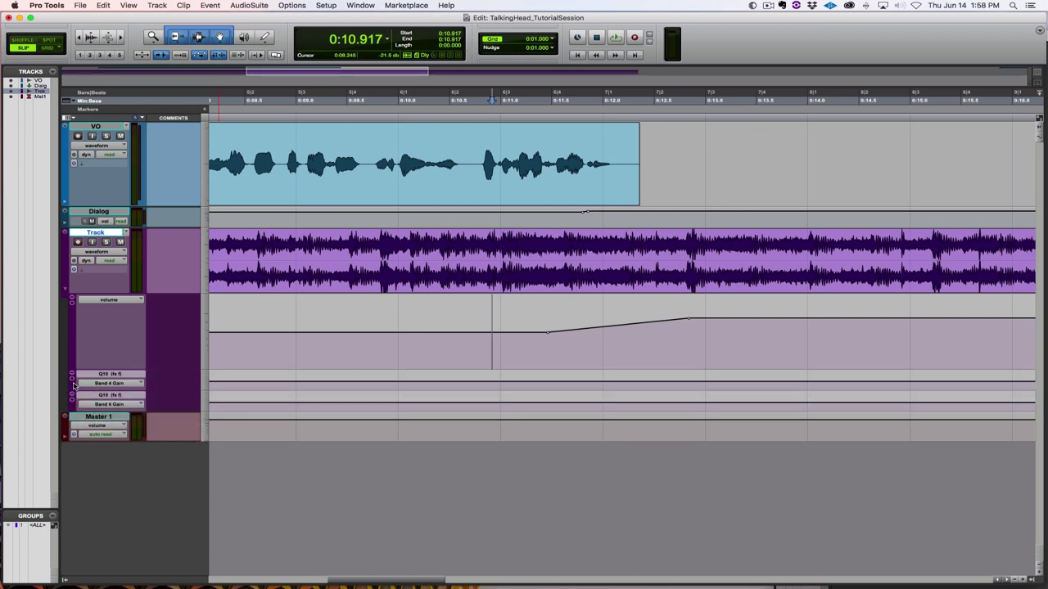
pyautogui.click(72, 404)
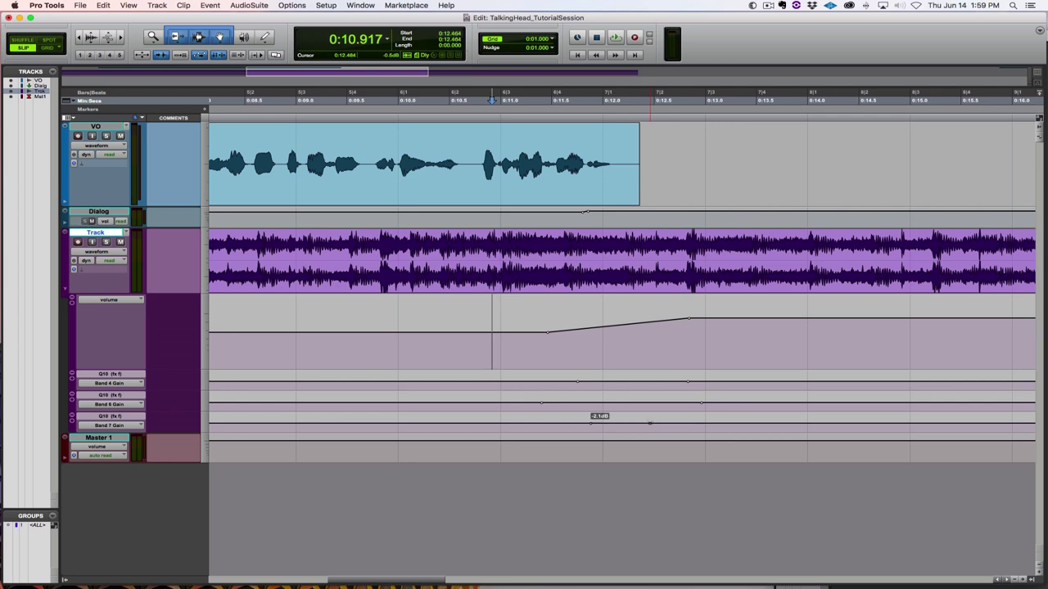
# - Raise the second breakpoints on the Band 7, Band 6 and Band 4 Gain lanes so the cuts ease off as the voice-over ends
pyautogui.moveTo(650, 423); pyautogui.dragTo(650, 422)
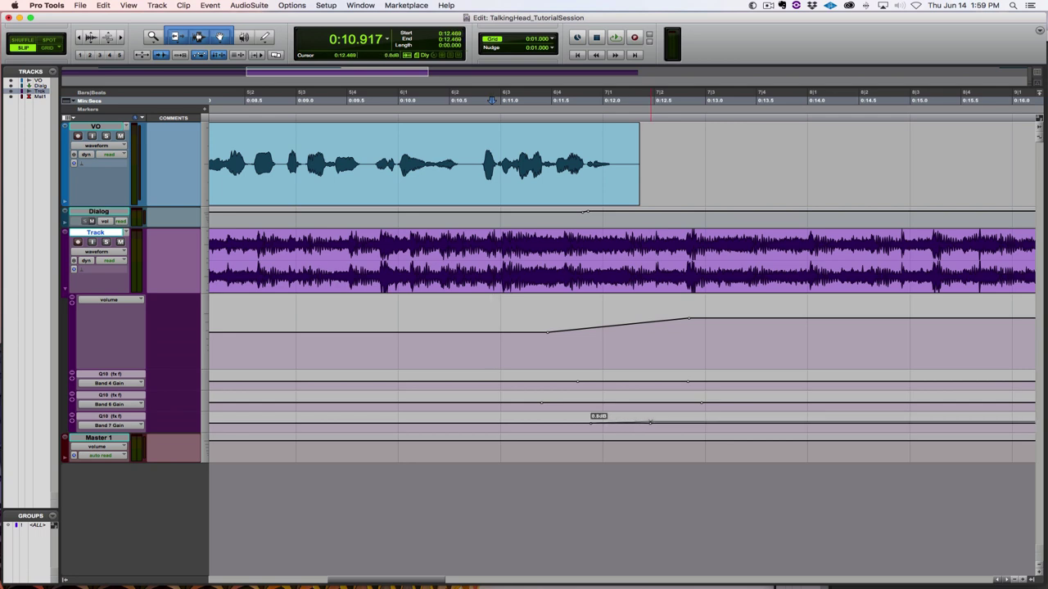
pyautogui.moveTo(650, 422); pyautogui.dragTo(650, 423)
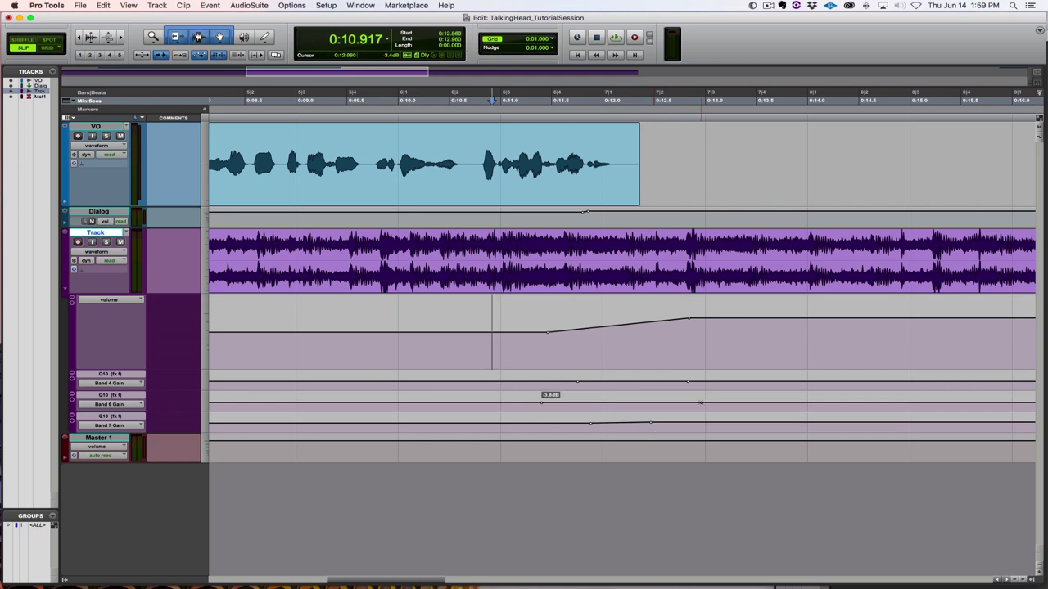
pyautogui.moveTo(541, 403); pyautogui.dragTo(541, 401)
pyautogui.moveTo(686, 381); pyautogui.dragTo(685, 380)
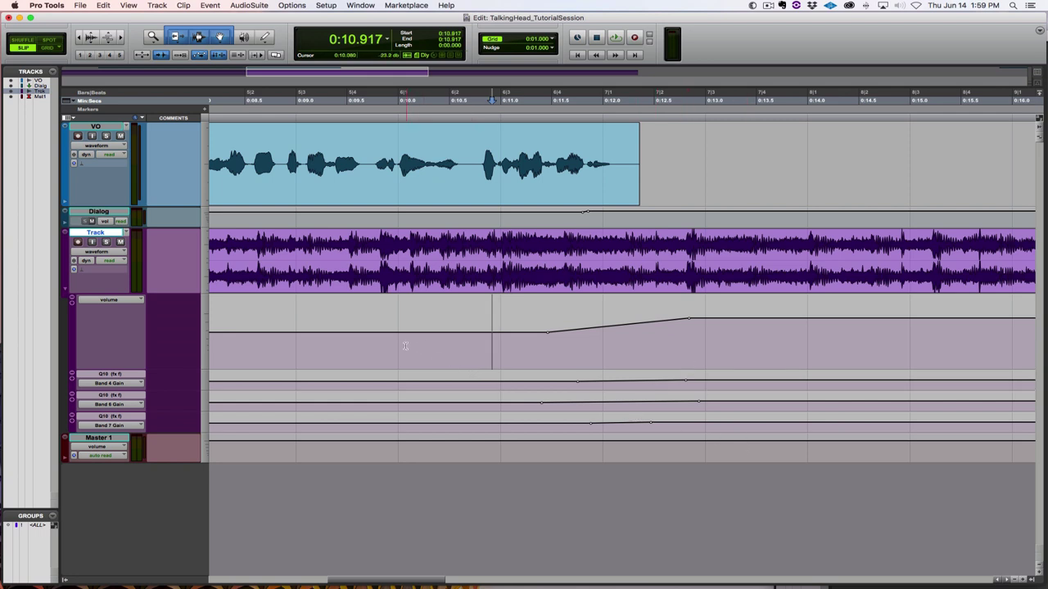
# - Play from about 0:08.8 to hear the EQ gain ramps, stop, and select the ramp section on the music's volume lane
pyautogui.click(350, 342)
pyautogui.click(276, 347)
pyautogui.press('space')
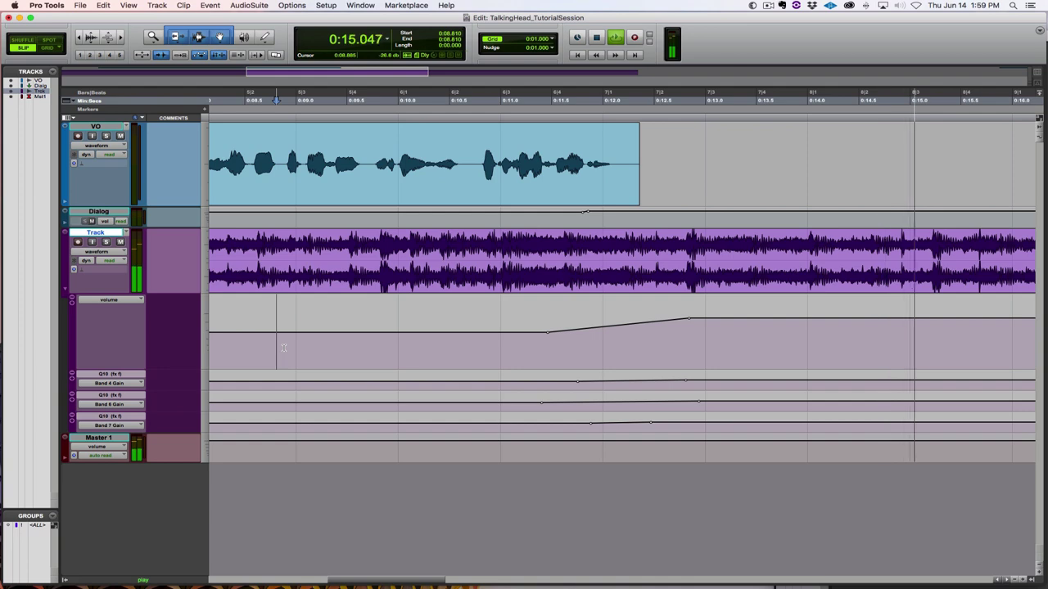
pyautogui.press('space')
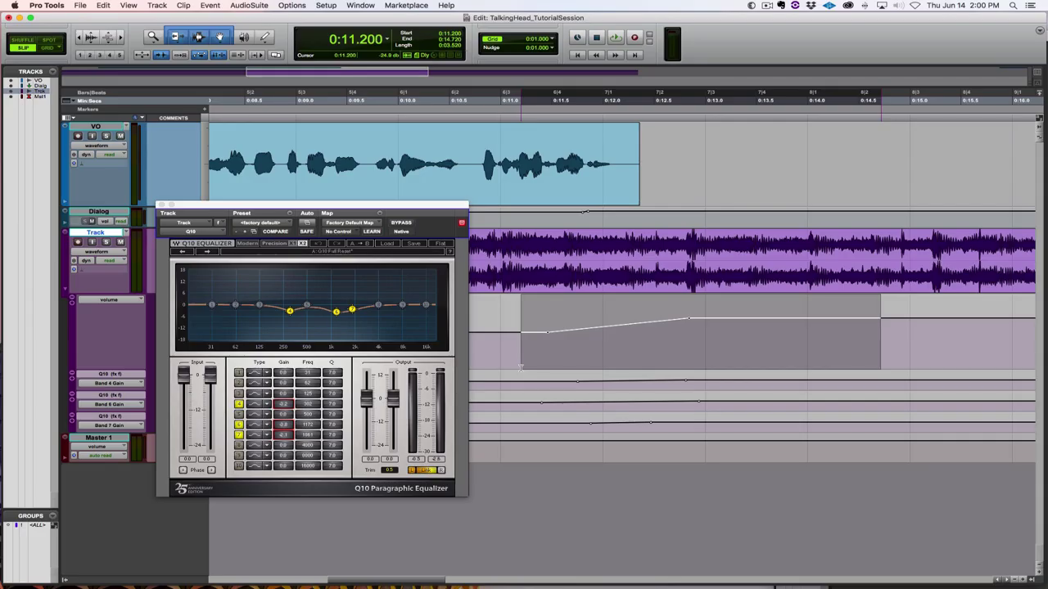
pyautogui.moveTo(521, 366); pyautogui.dragTo(825, 365)
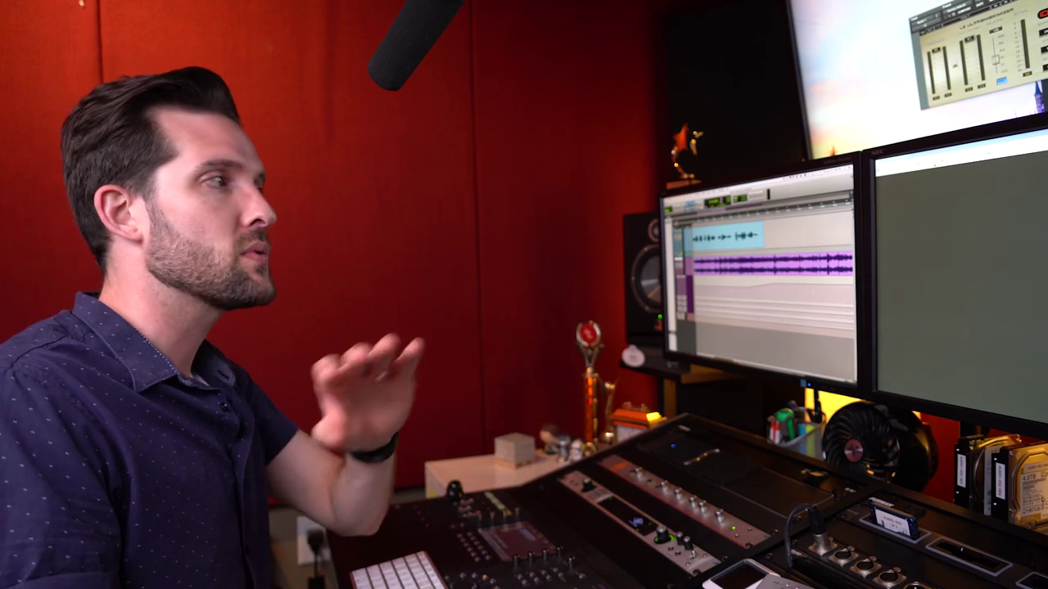
# - Open the WLM Meter on Master 1, play from 0:10.378, and slightly lower the music volume breakpoint at the end of the ramp
pyautogui.press('super+equal')
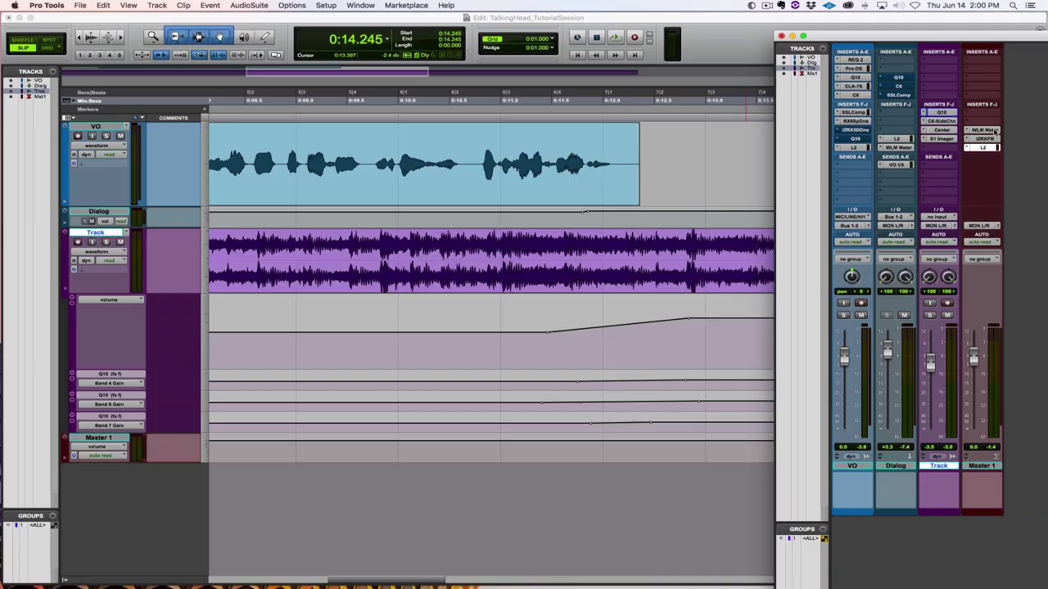
pyautogui.click(986, 131)
pyautogui.moveTo(393, 212); pyautogui.dragTo(332, 224)
pyautogui.click(437, 344)
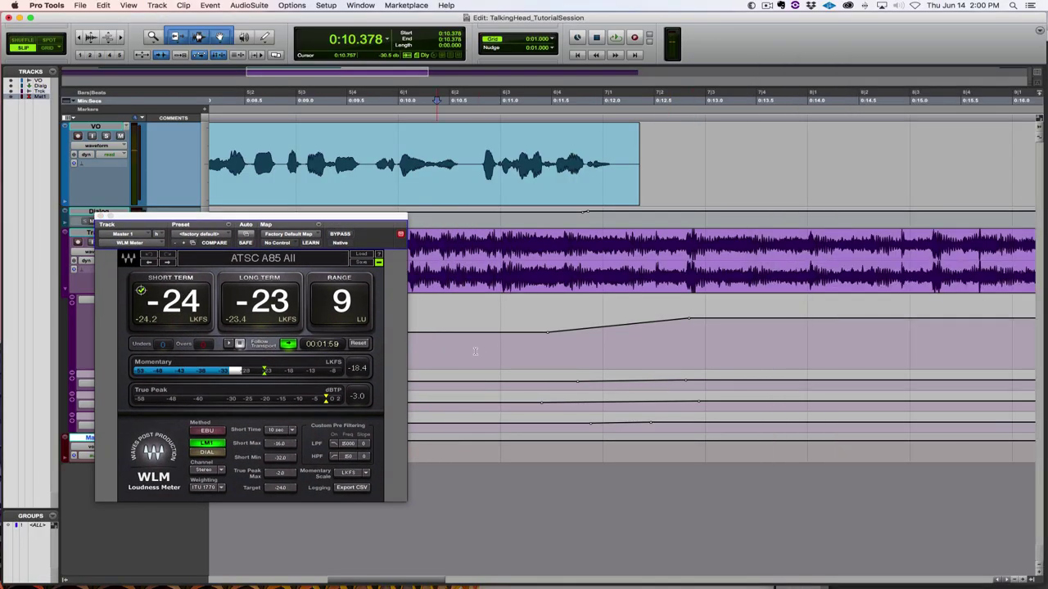
pyautogui.press('space')
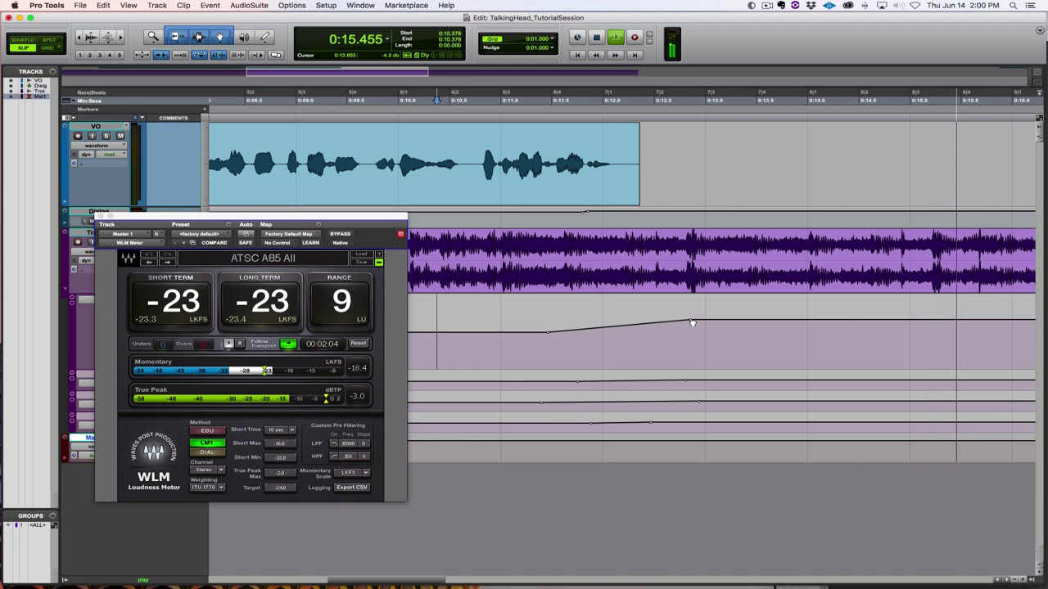
pyautogui.moveTo(692, 323); pyautogui.dragTo(691, 324)
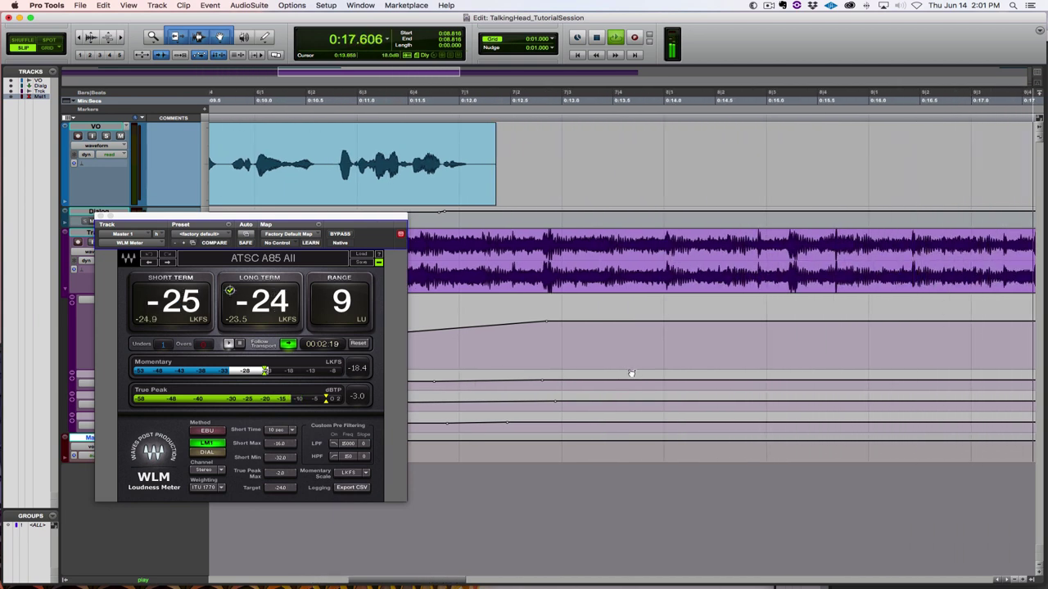
# - Open RX Final Mix on Master 1 and examine the settings of equalizer Bands 3 and 4
pyautogui.press('super+bracketleft')
pyautogui.press('super+bracketleft')
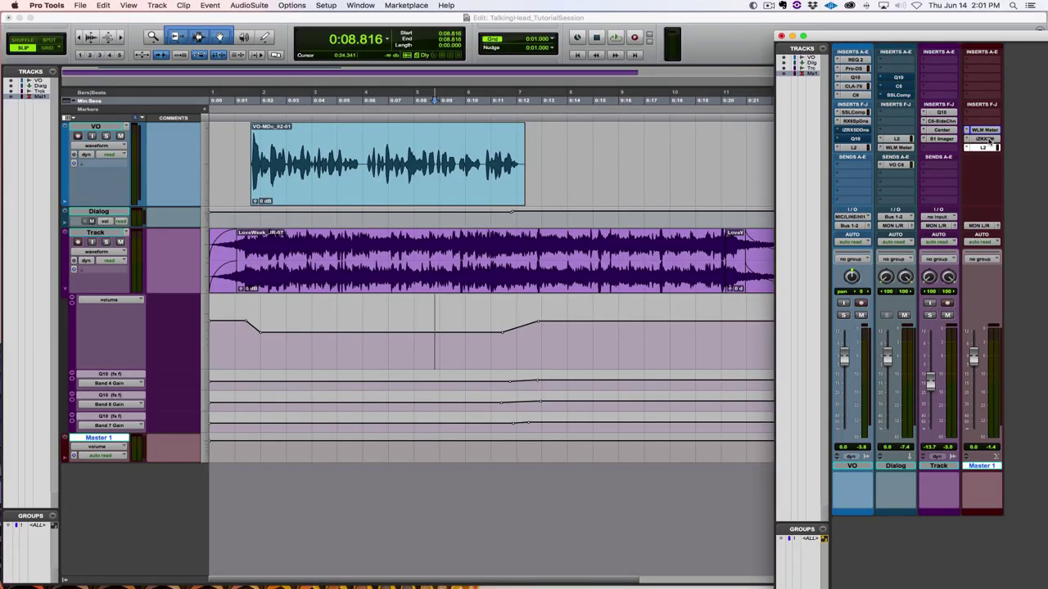
pyautogui.click(986, 139)
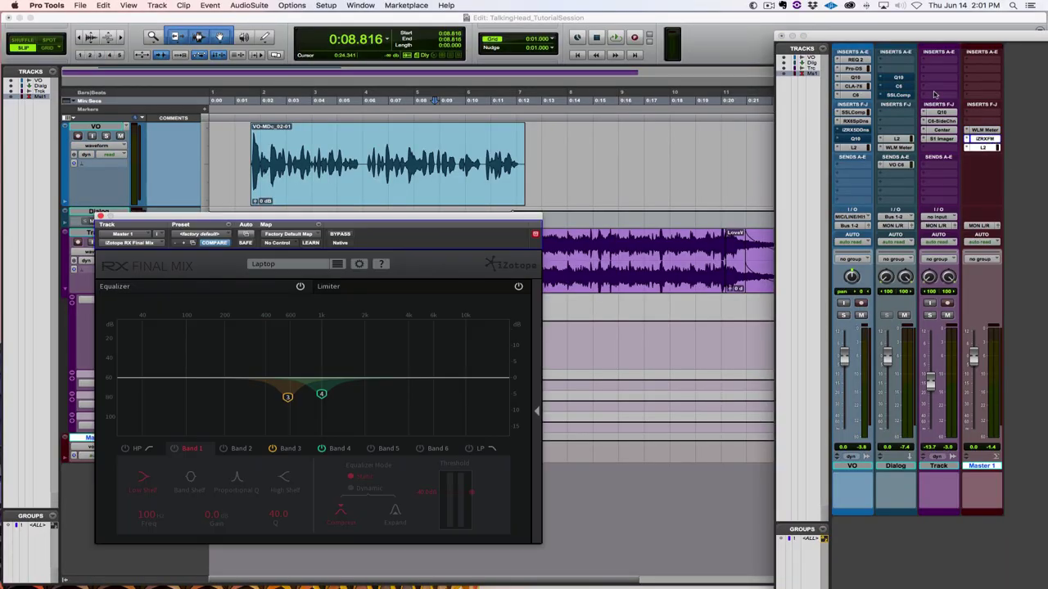
pyautogui.moveTo(506, 218); pyautogui.dragTo(731, 212)
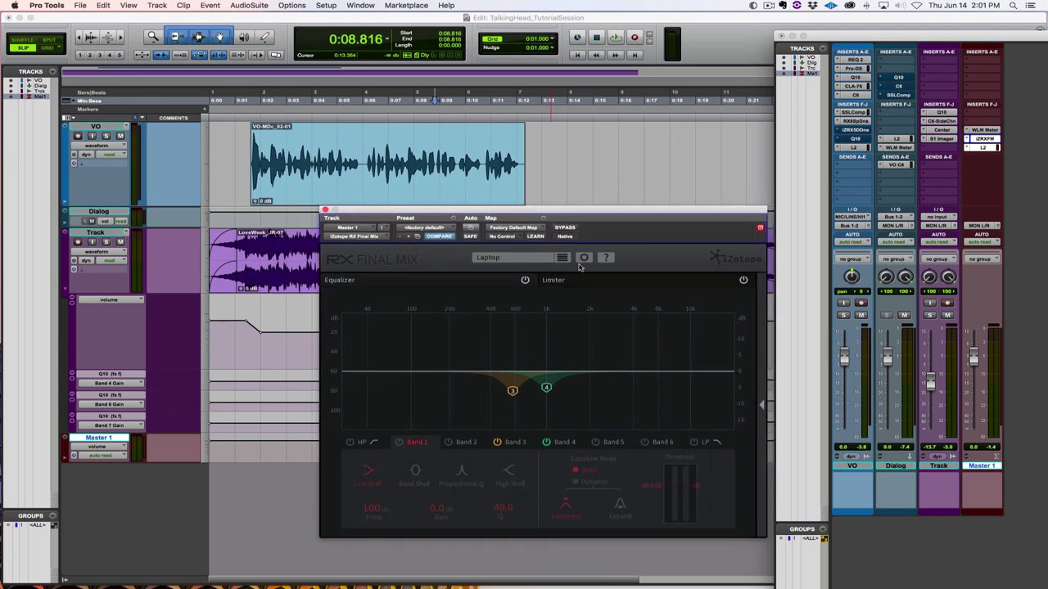
pyautogui.click(514, 442)
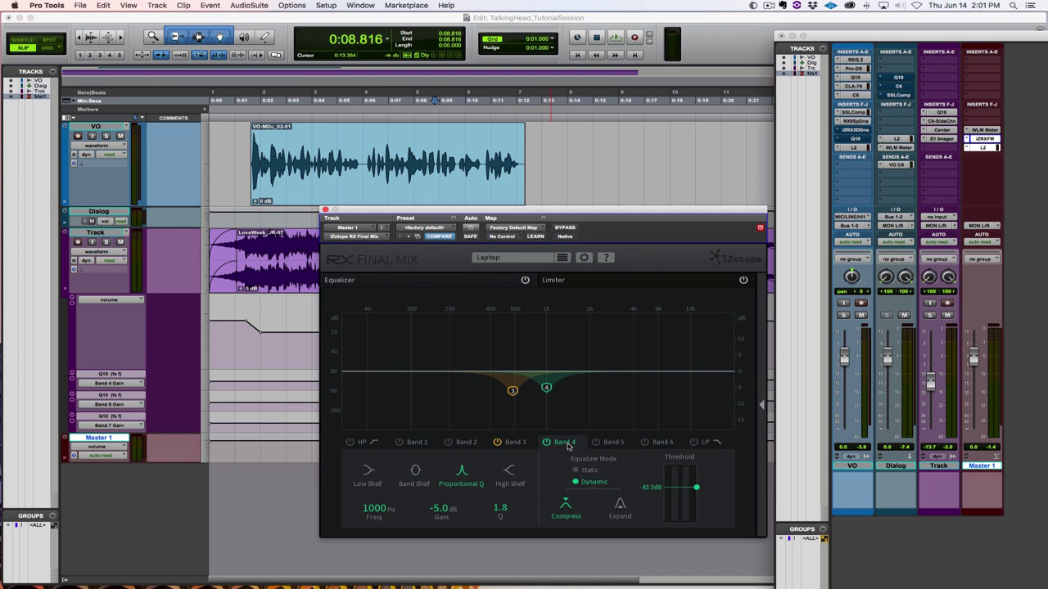